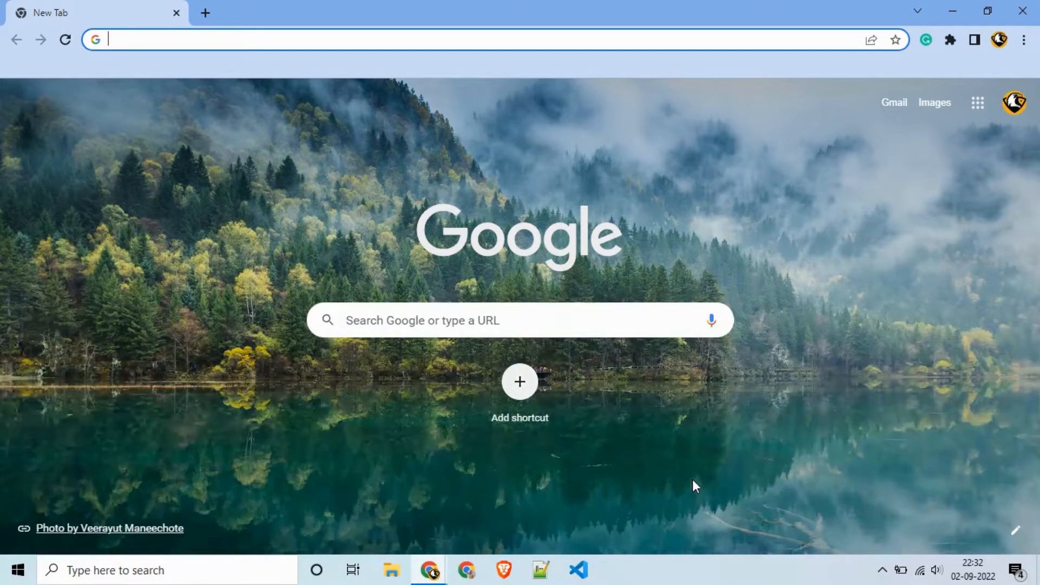
Step: Load freenom.com and go to its client-area sign-in page
text(freeno)
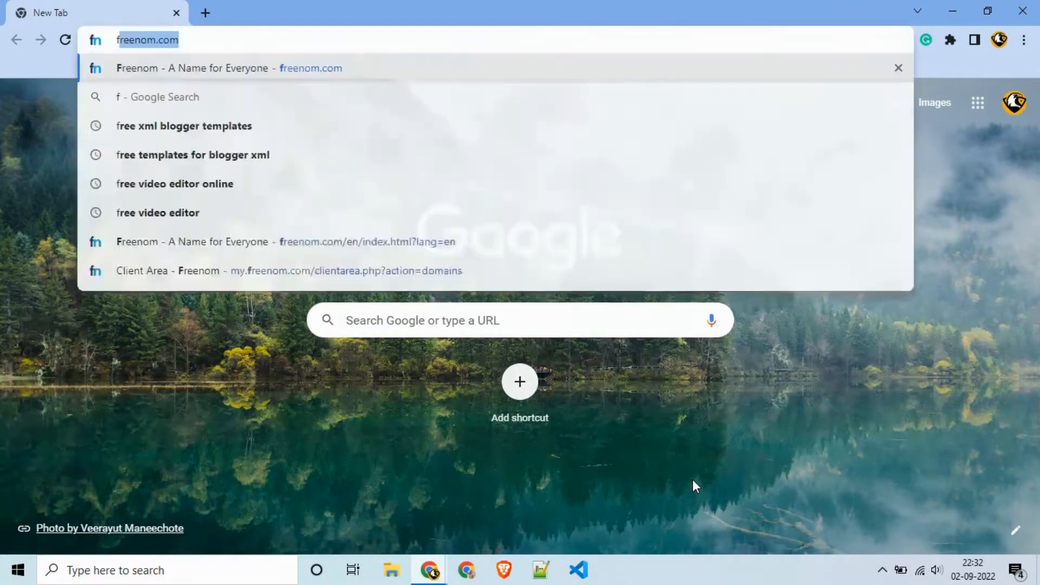
text(m.com)
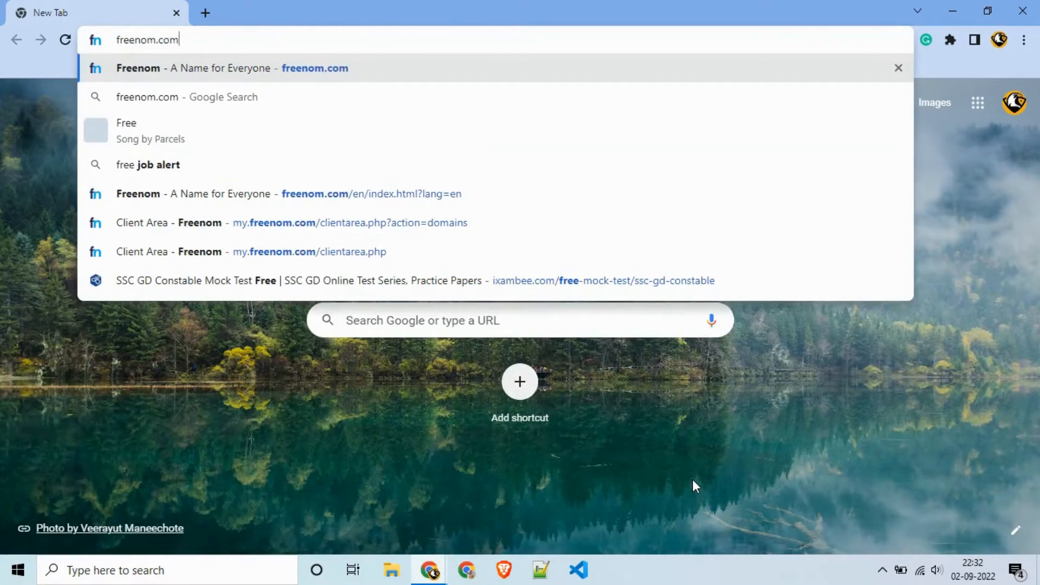
key(Return)
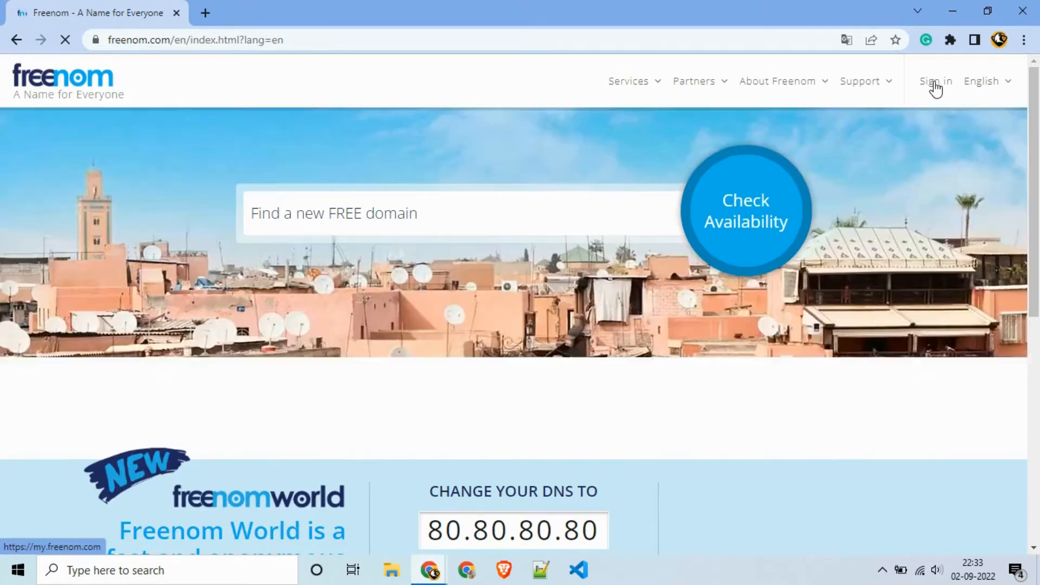
click(936, 87)
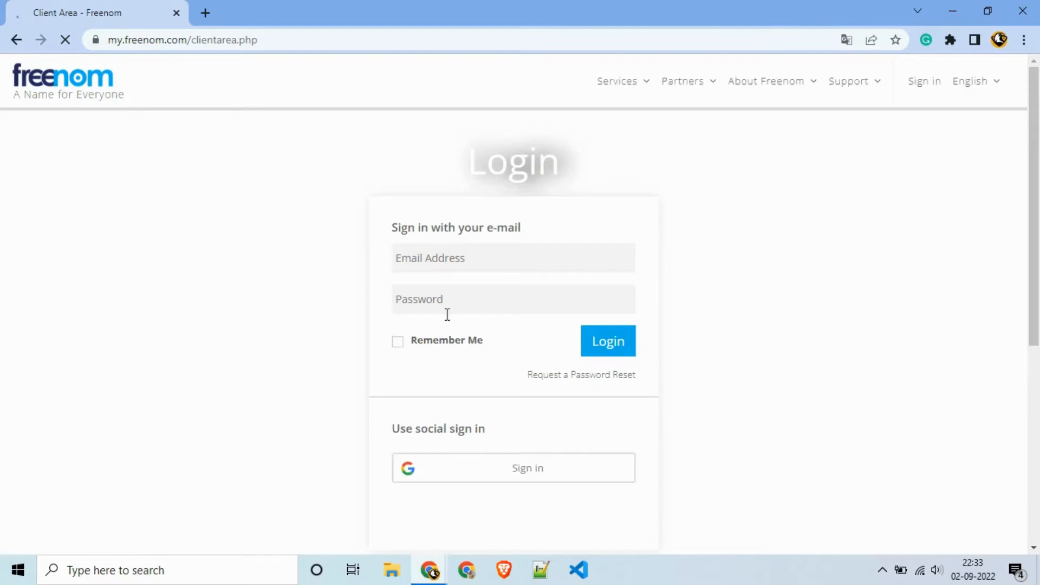
Step: Sign in to the Freenom client area using the listed Google account
click(444, 476)
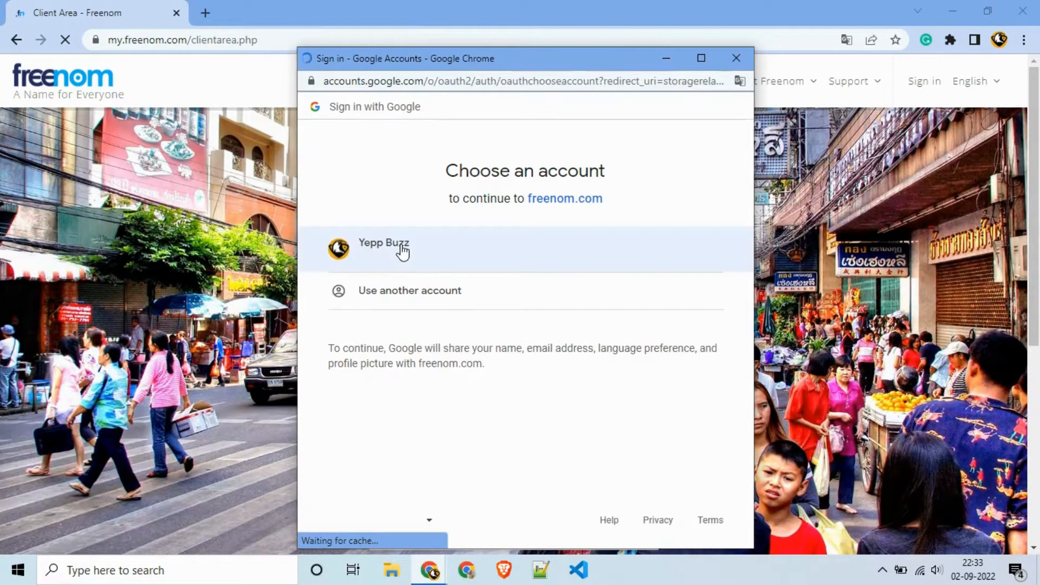
click(403, 249)
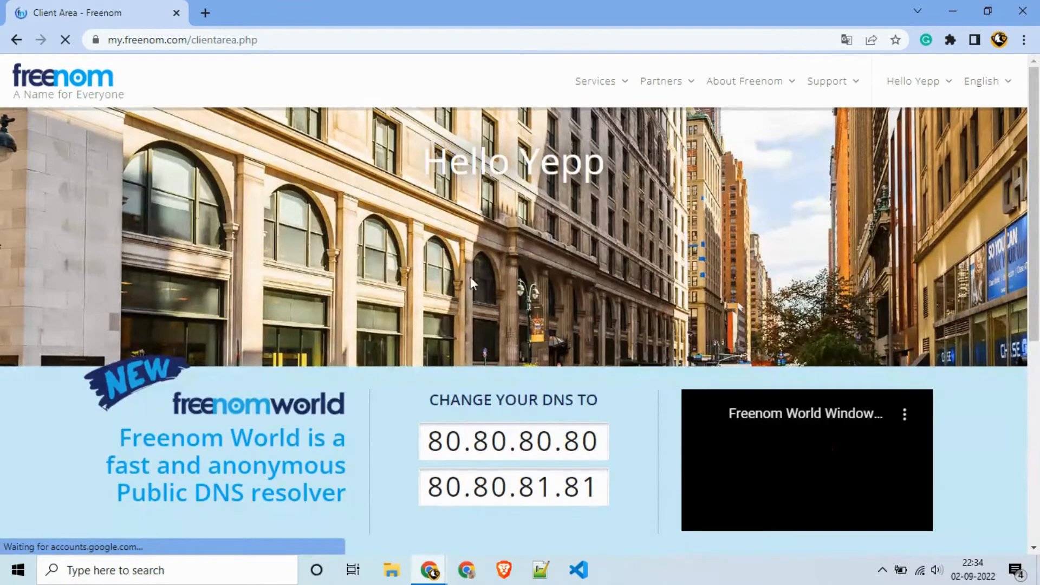
Step: Open Services > My Domains and scroll through the registered domains
click(611, 87)
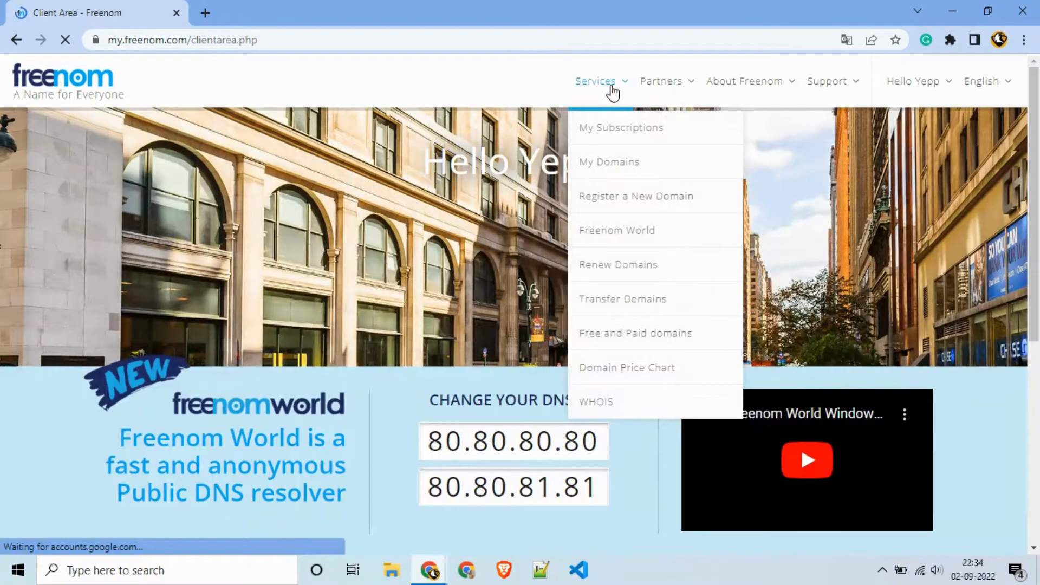
click(609, 169)
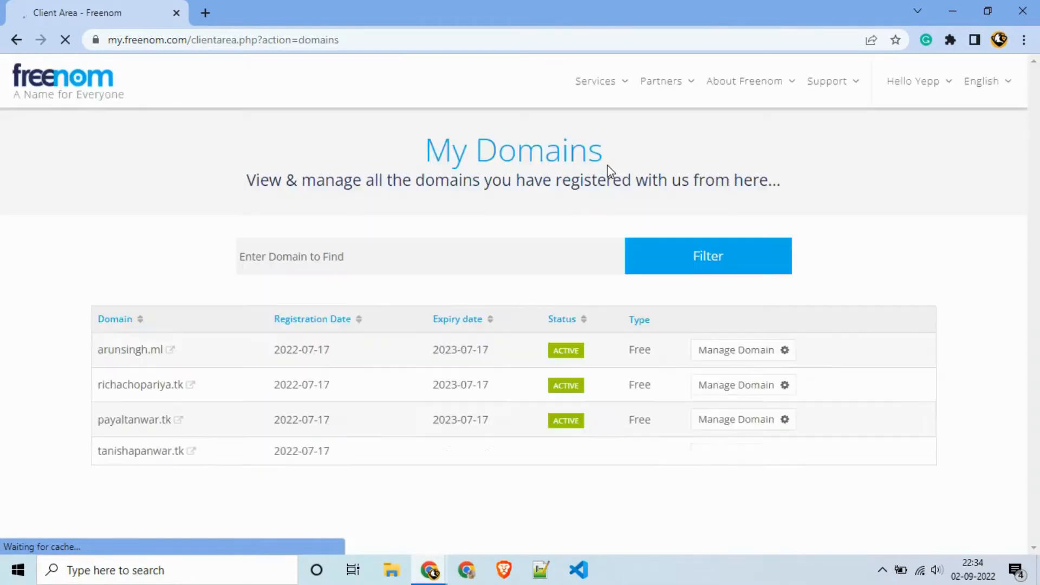
scroll(607, 168, down, 4)
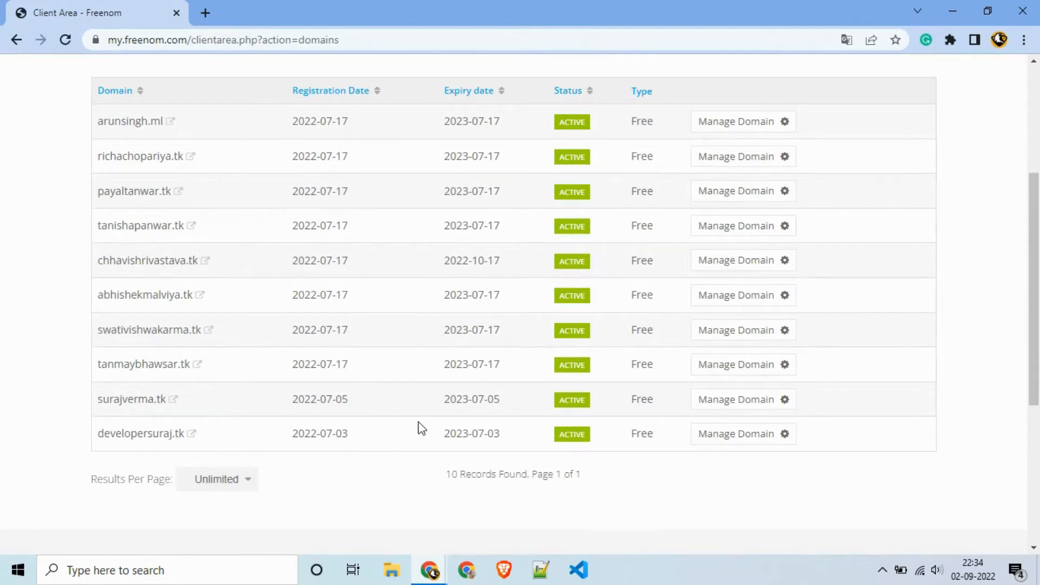
scroll(419, 423, up, 4)
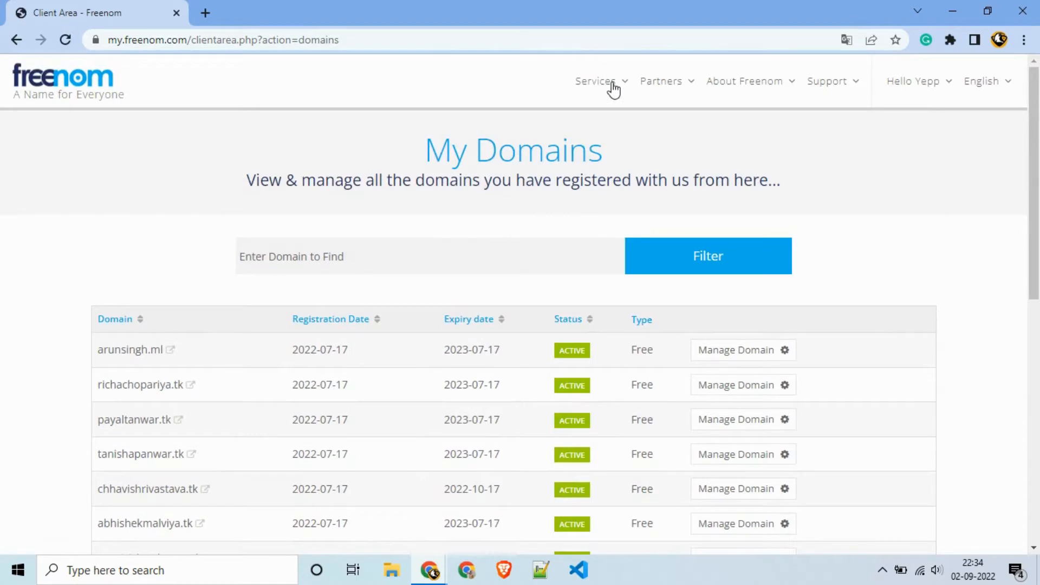
Step: Go to Services > Register a New Domain
click(612, 86)
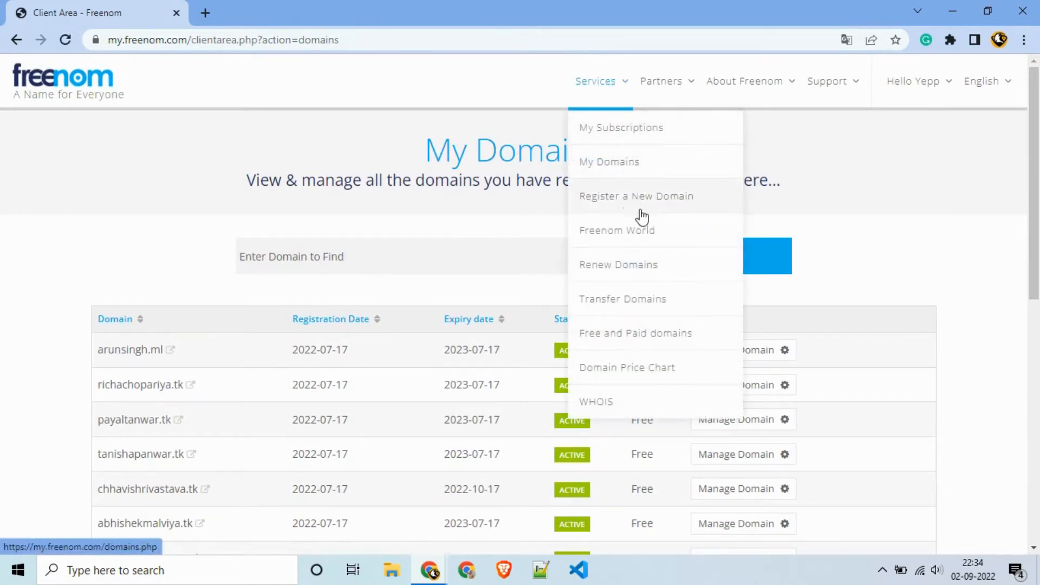
click(590, 89)
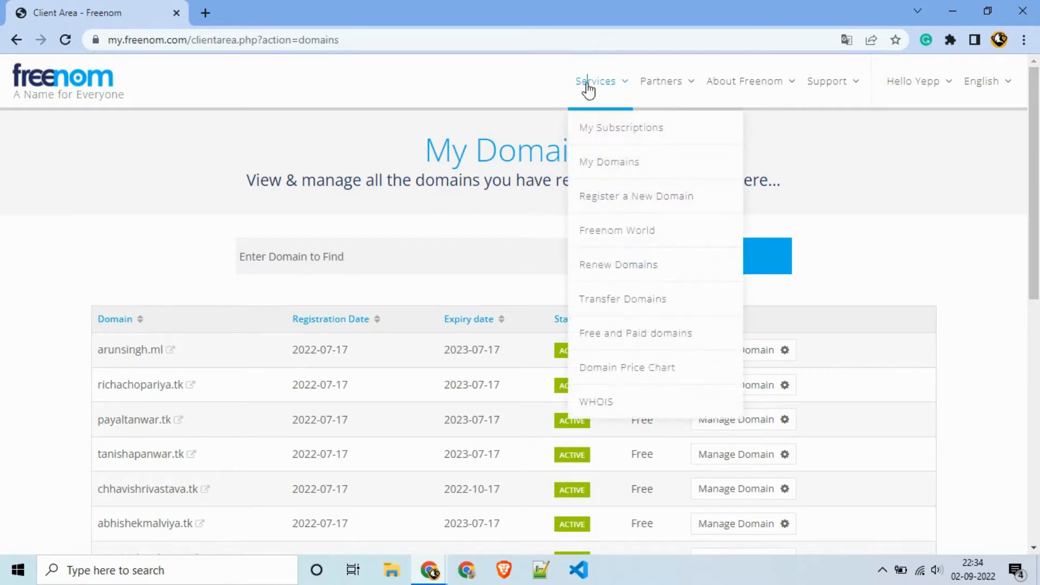
click(613, 200)
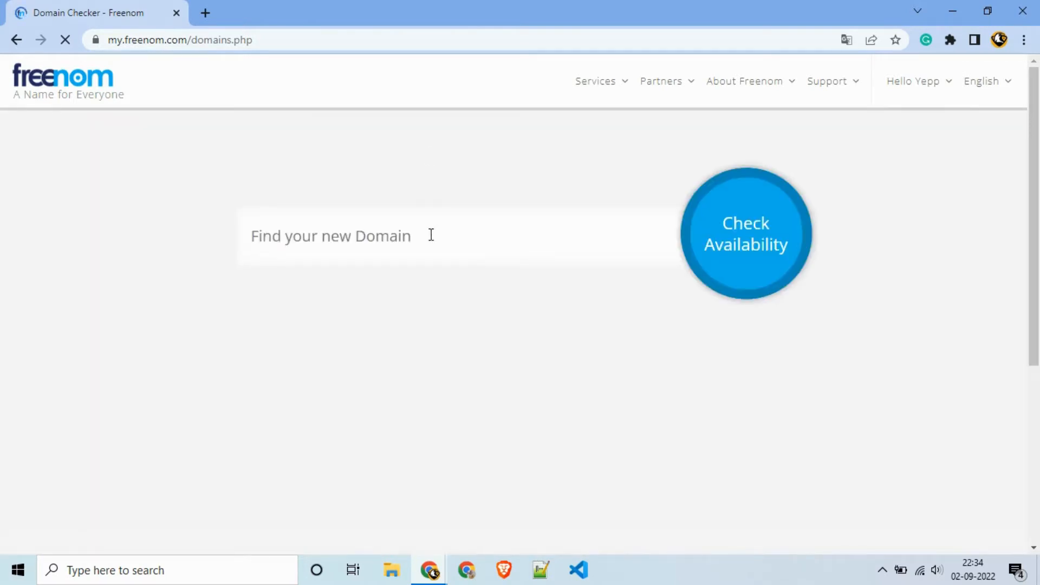
Step: Check sosncc.tk in the Domain Checker, confirm it's free, and browse the alternatives
click(396, 227)
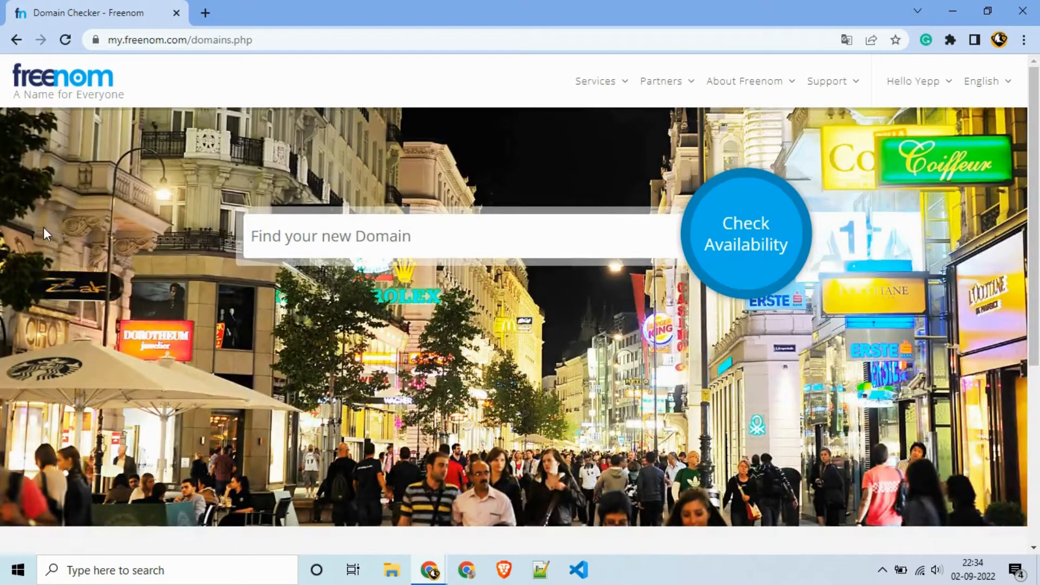
text(s)
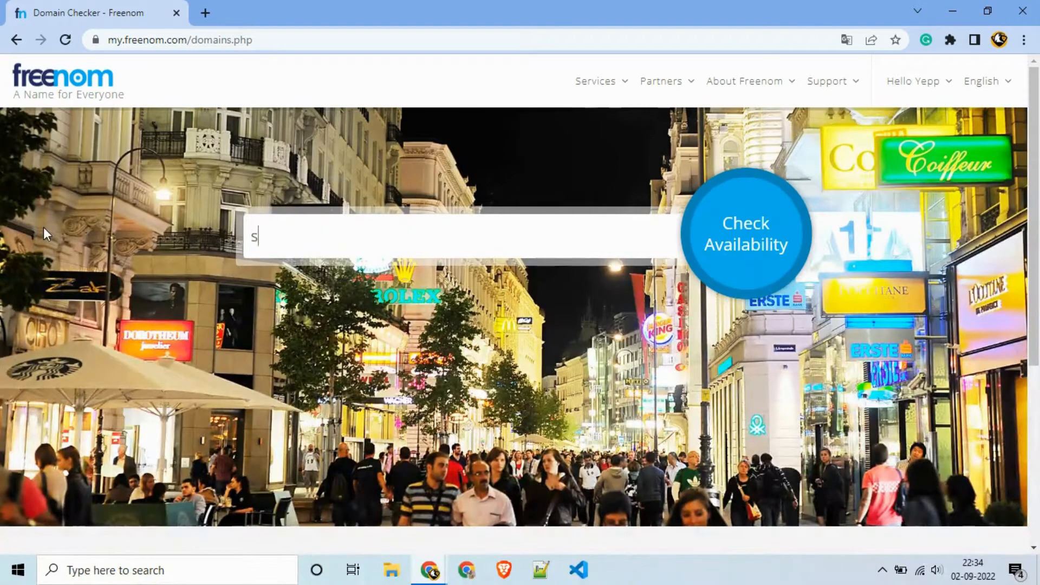
text(osncc.tk)
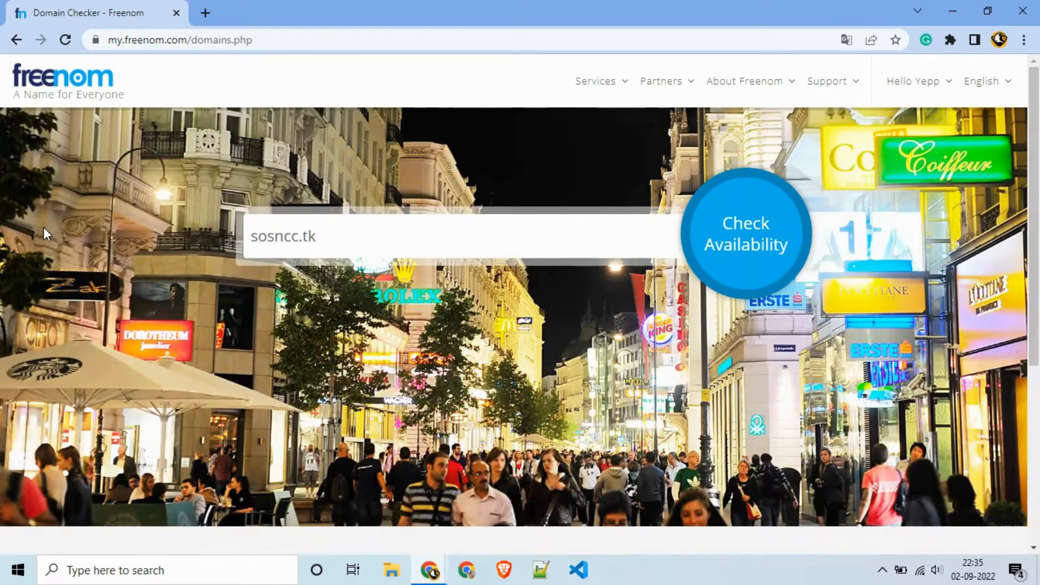
key(Return)
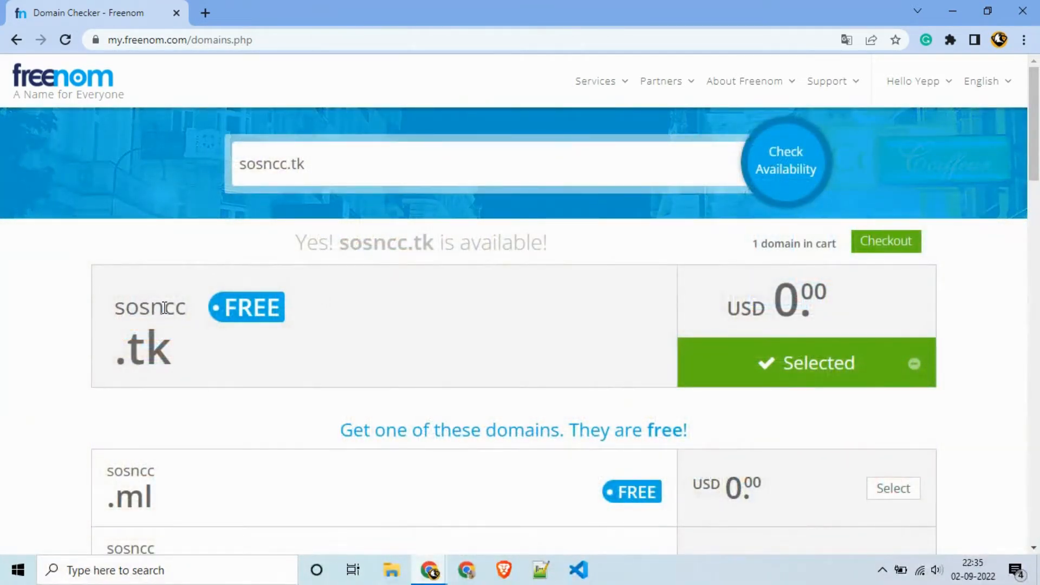
scroll(775, 444, down, 5)
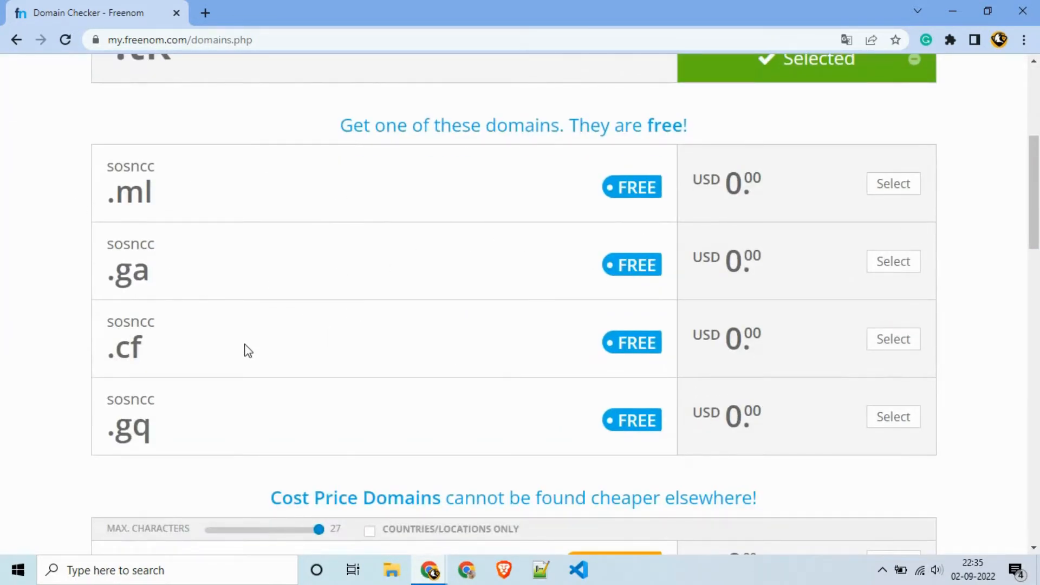
scroll(167, 343, down, 3)
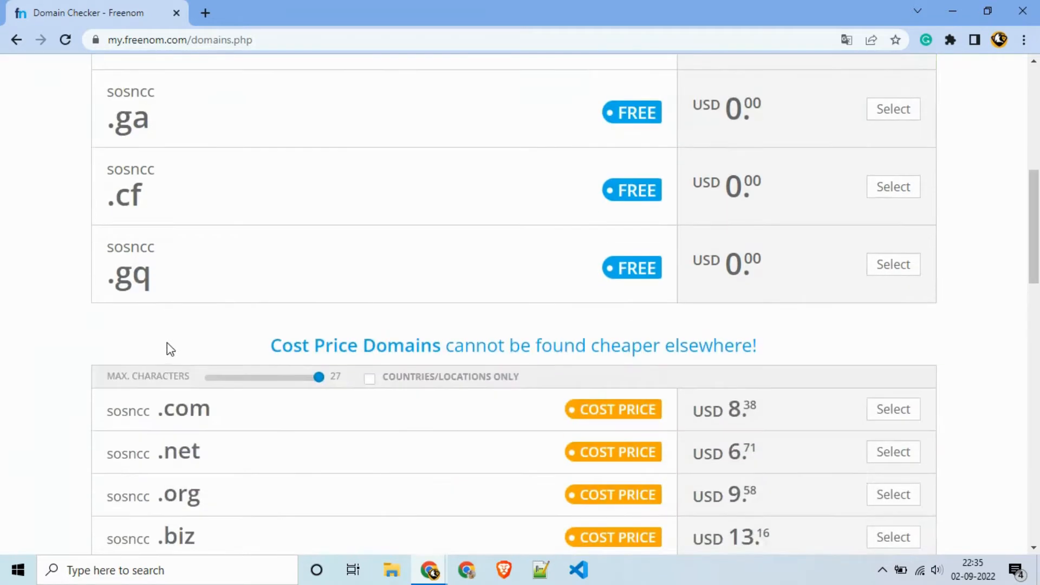
scroll(166, 343, down, 3)
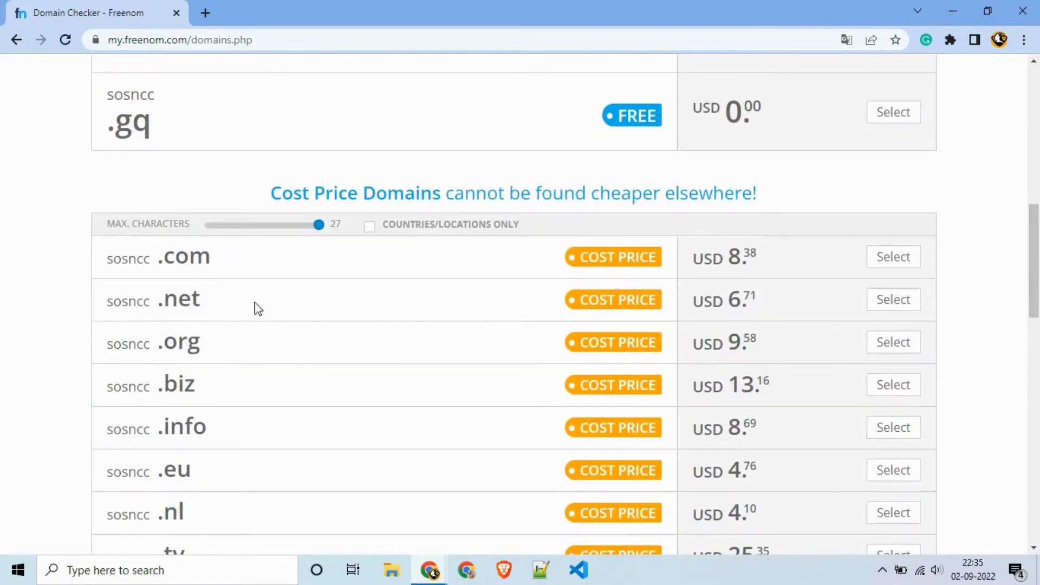
scroll(209, 317, down, 3)
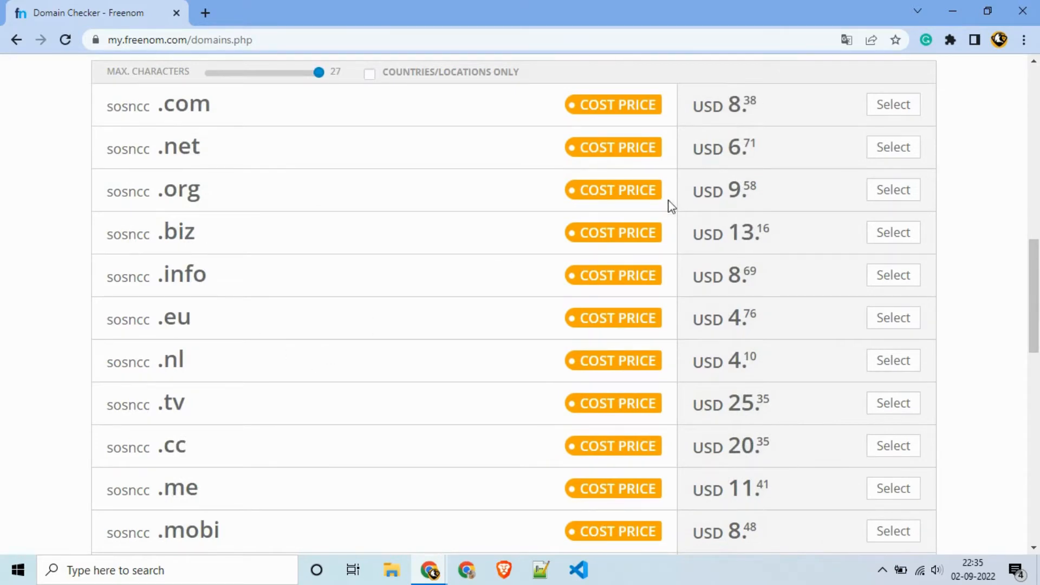
scroll(699, 249, down, 13)
scroll(680, 274, up, 20)
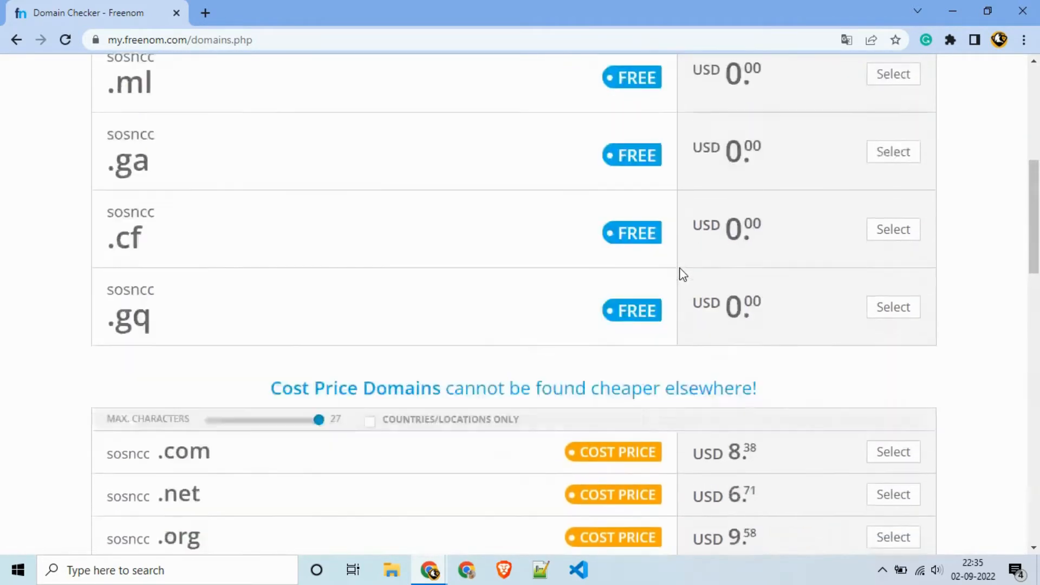
scroll(681, 274, up, 8)
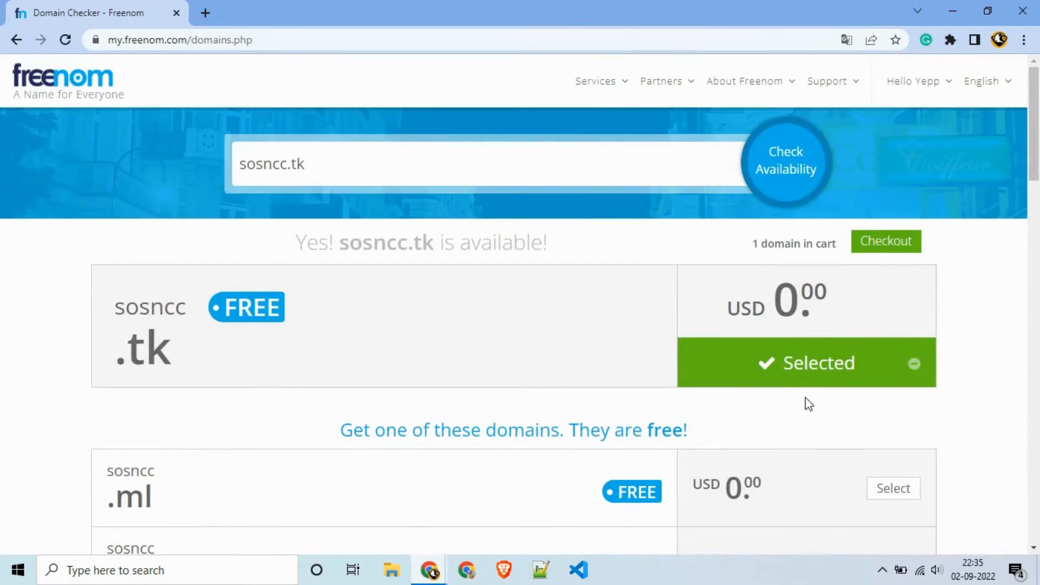
Step: Check out sosncc.tk with a 12 Months @ FREE period and continue to review
click(901, 247)
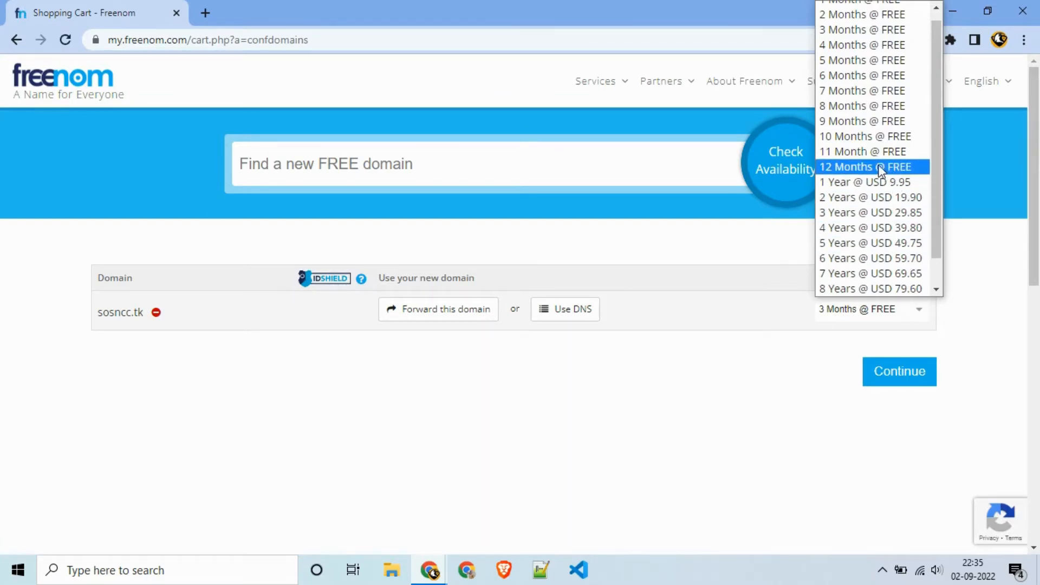
click(848, 168)
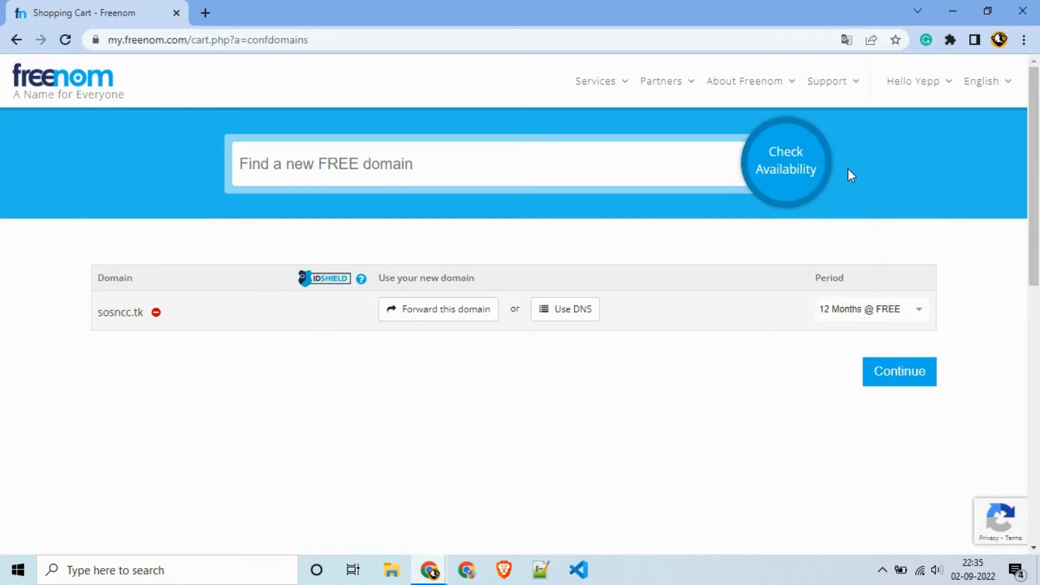
click(876, 370)
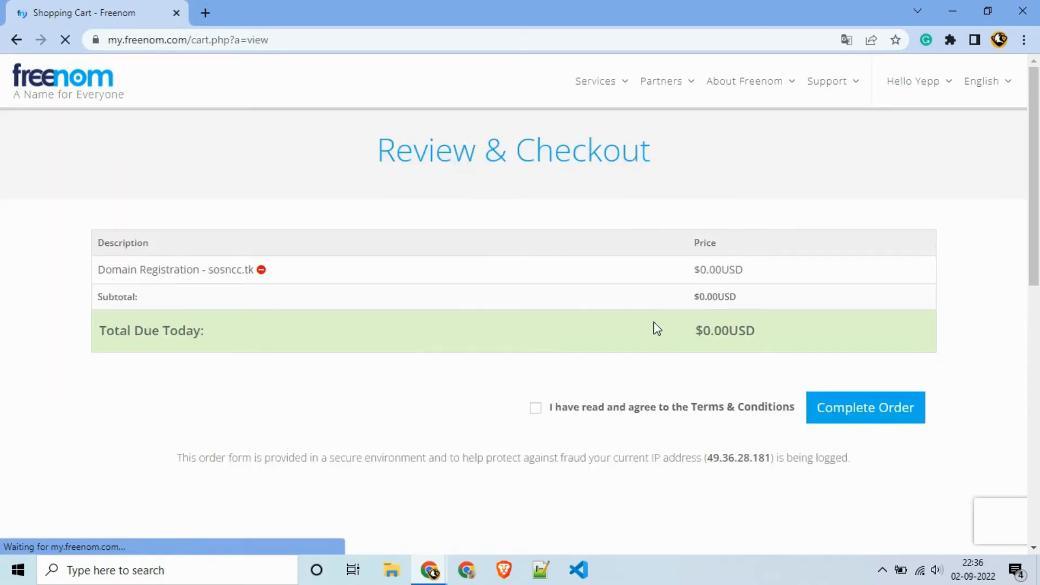
Step: Accept the Terms & Conditions and complete the free sosncc.tk order
click(537, 410)
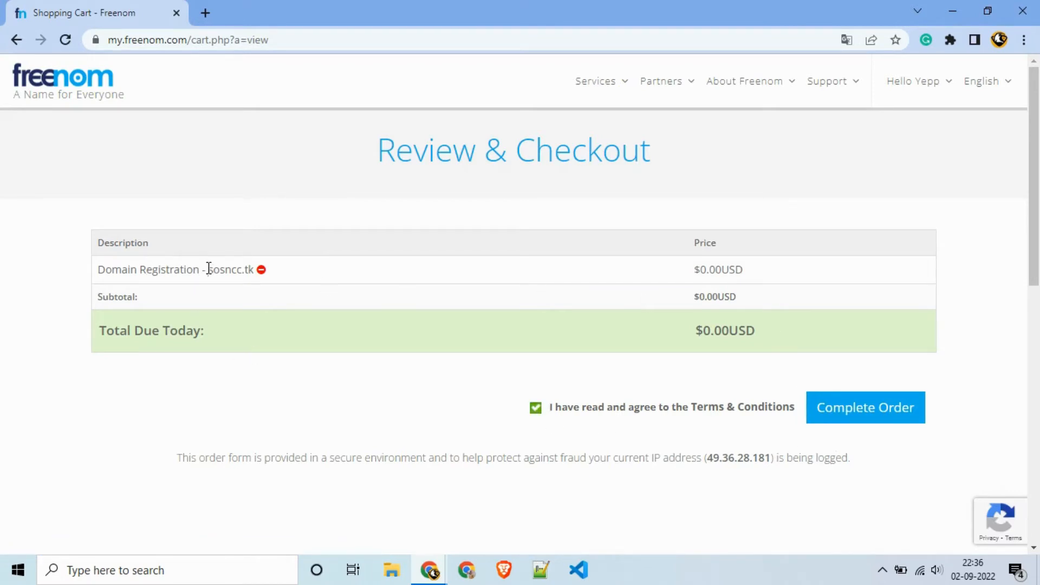
drag(208, 270, 255, 272)
click(835, 406)
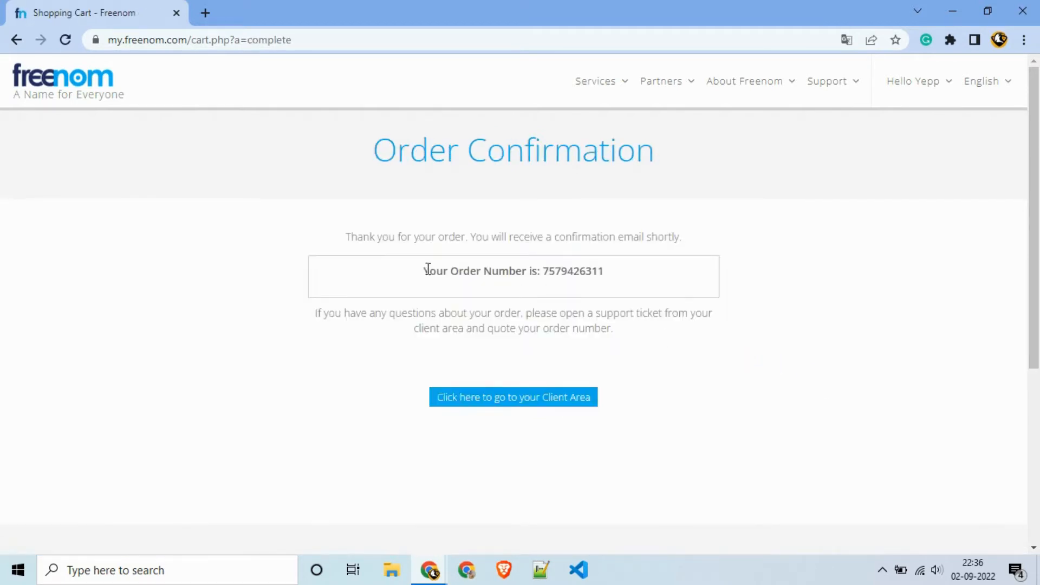
drag(427, 269, 608, 284)
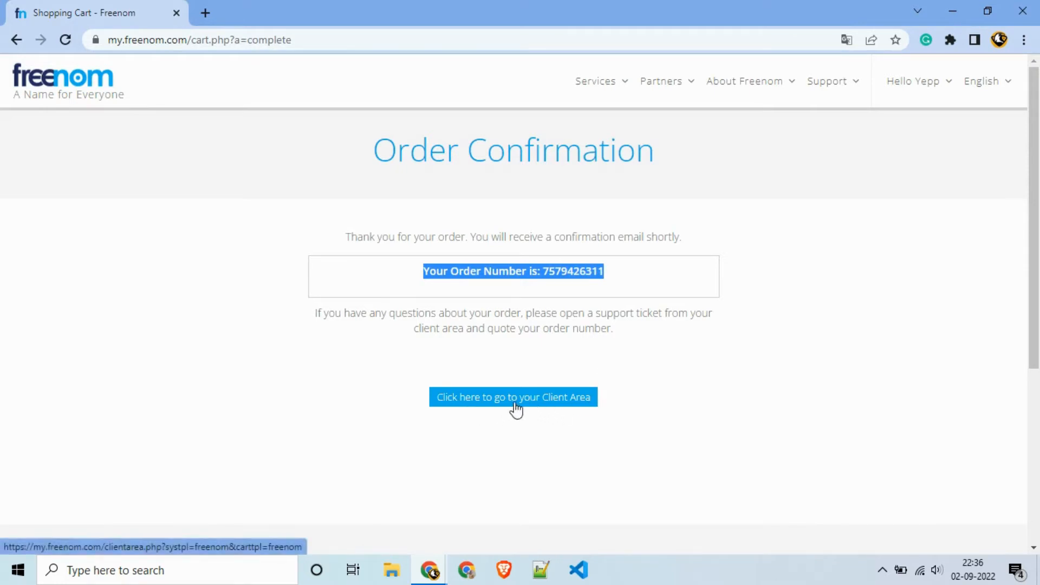
Step: Return to the client area, open My Domains, and manage the sosncc.tk domain
click(552, 399)
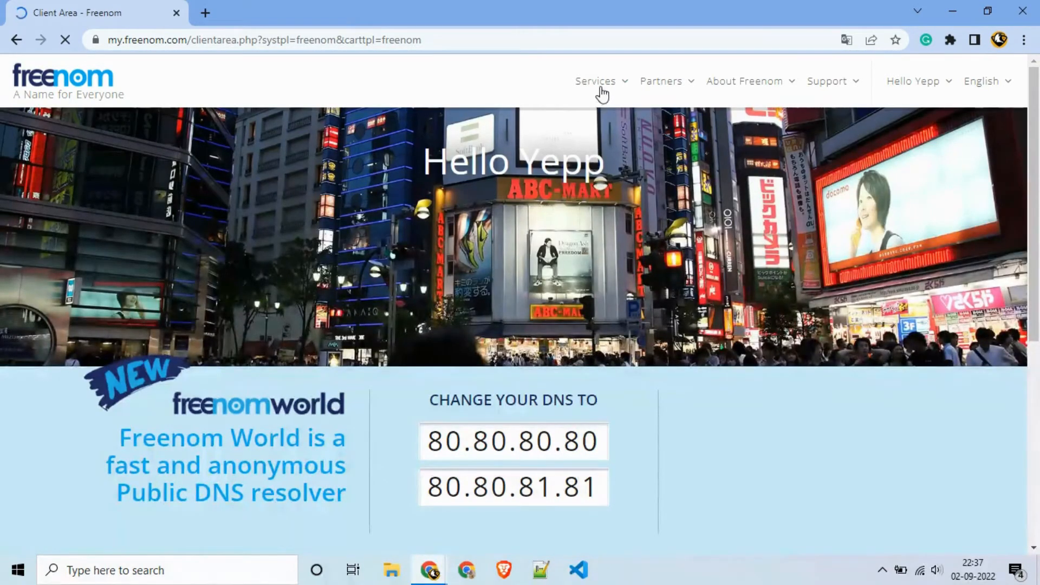
mouse_move(599, 91)
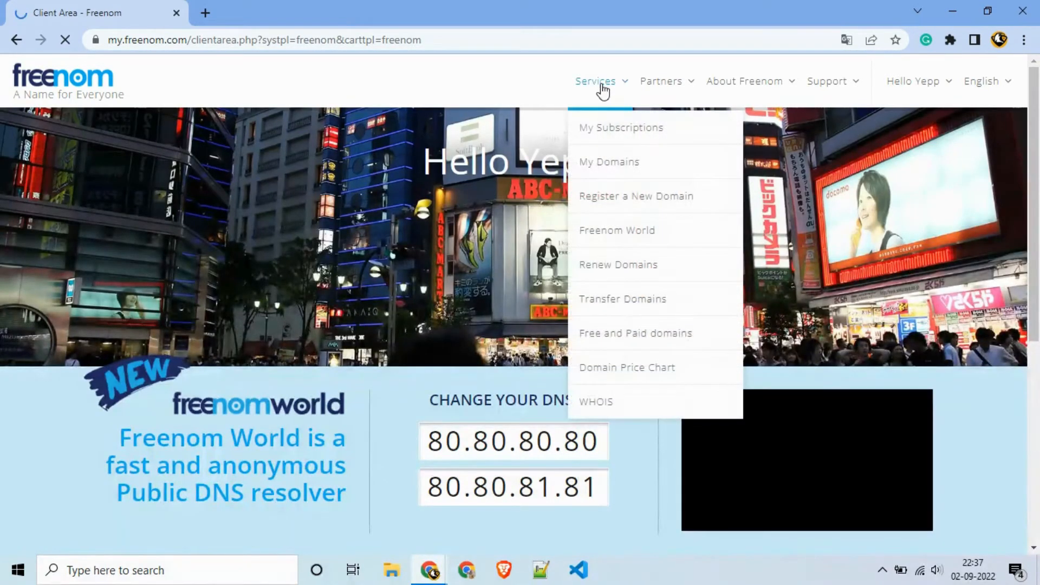
click(611, 161)
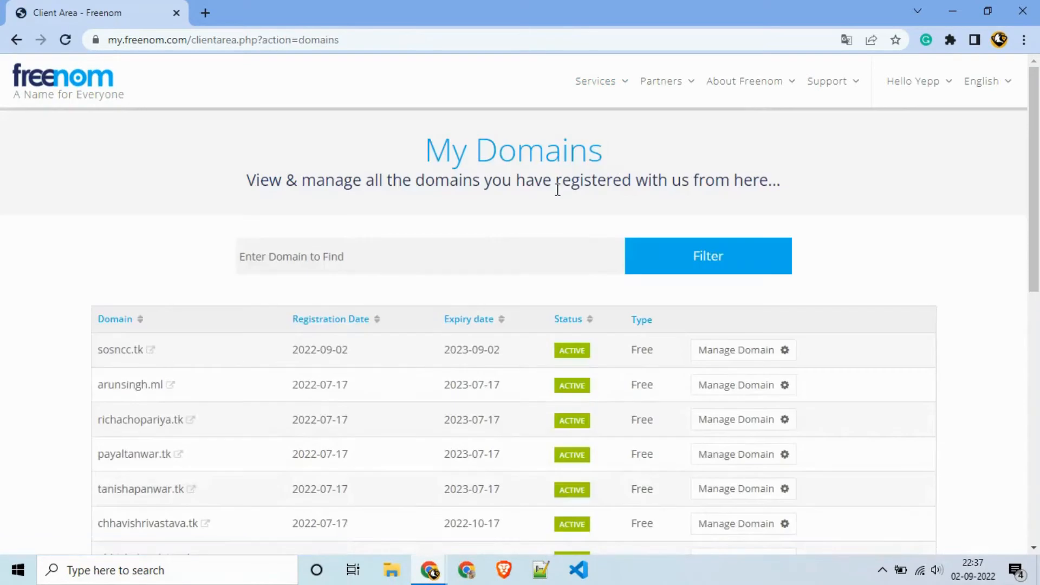
scroll(558, 189, down, 1)
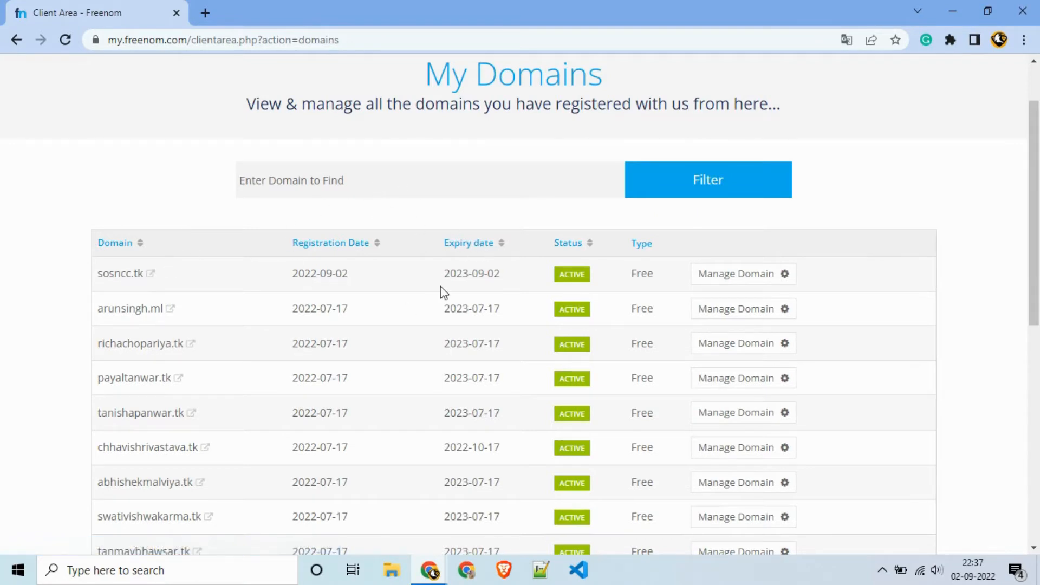
click(711, 286)
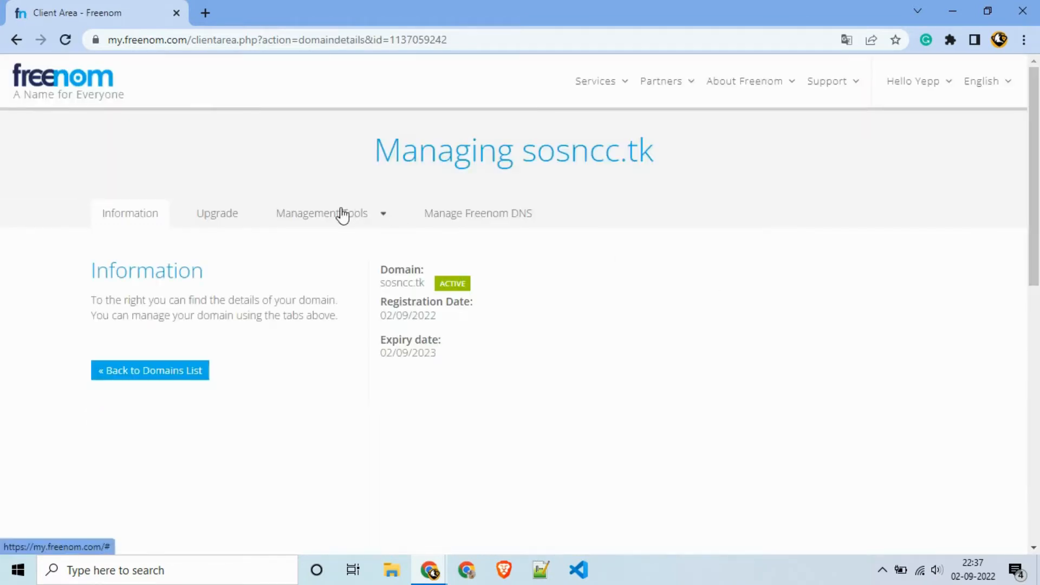
Step: Switch sosncc.tk's nameservers to custom nameservers, then open a blank browser tab
click(343, 214)
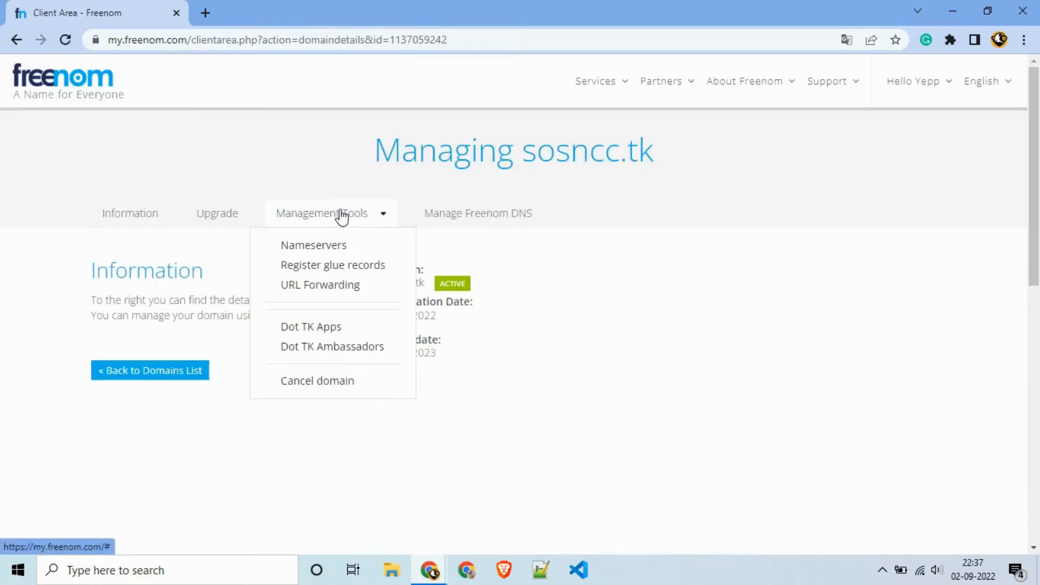
click(350, 249)
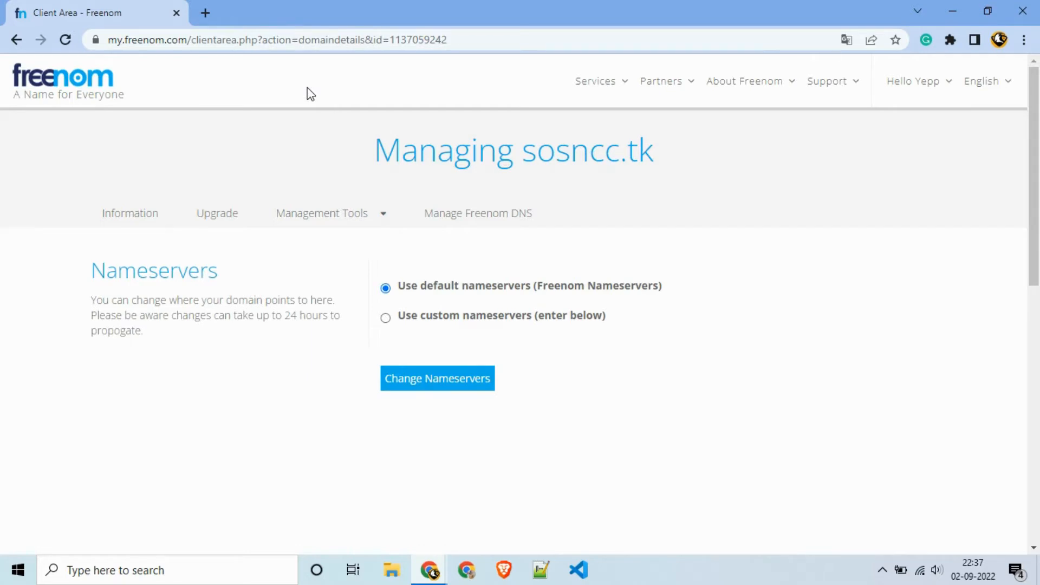
click(440, 321)
scroll(439, 321, down, 4)
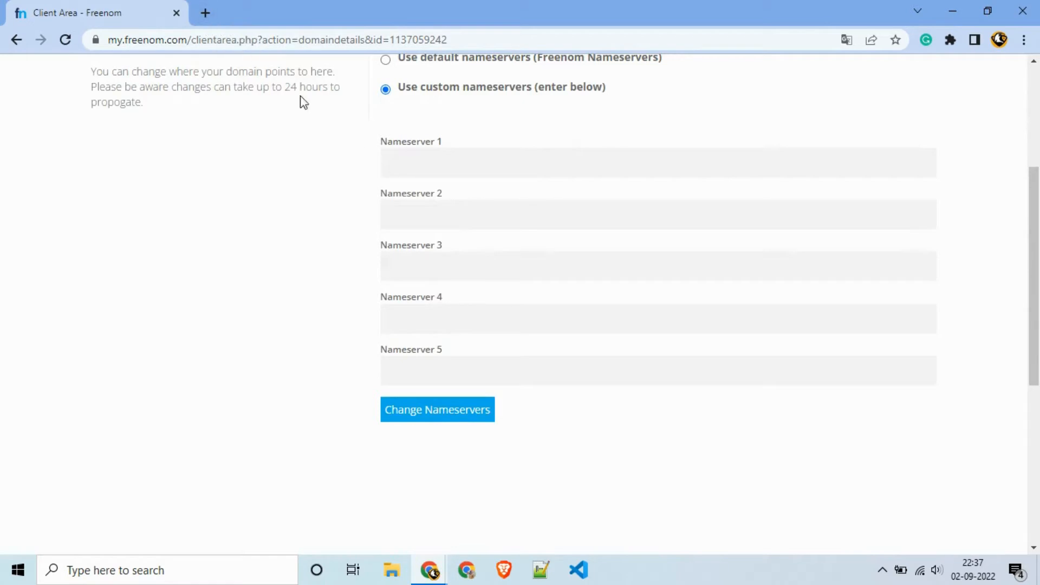
click(207, 14)
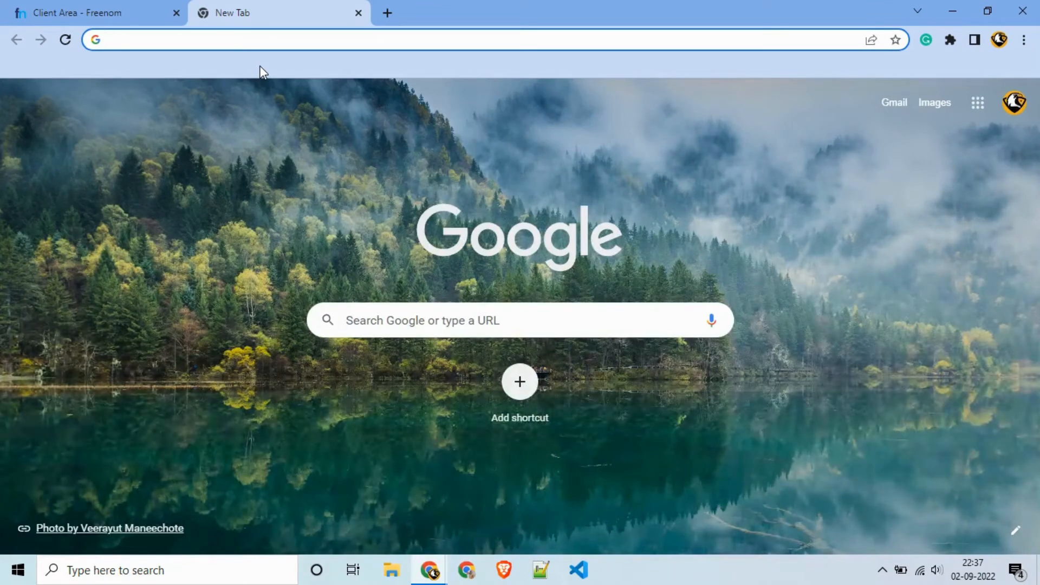
Step: Google 'nameserver of linode' and read how to point a domain to Linode
text(n)
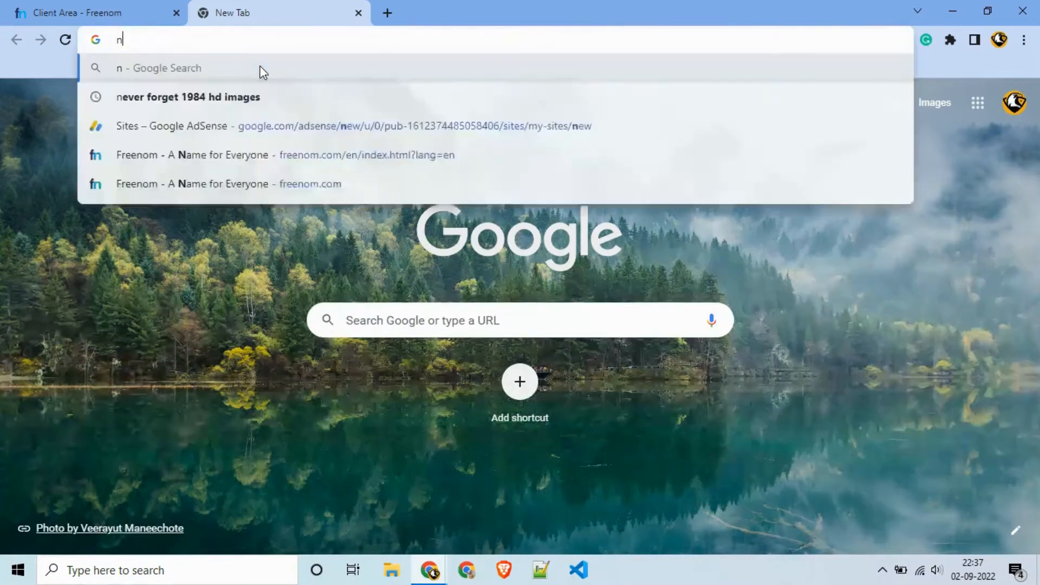
text(ameserver)
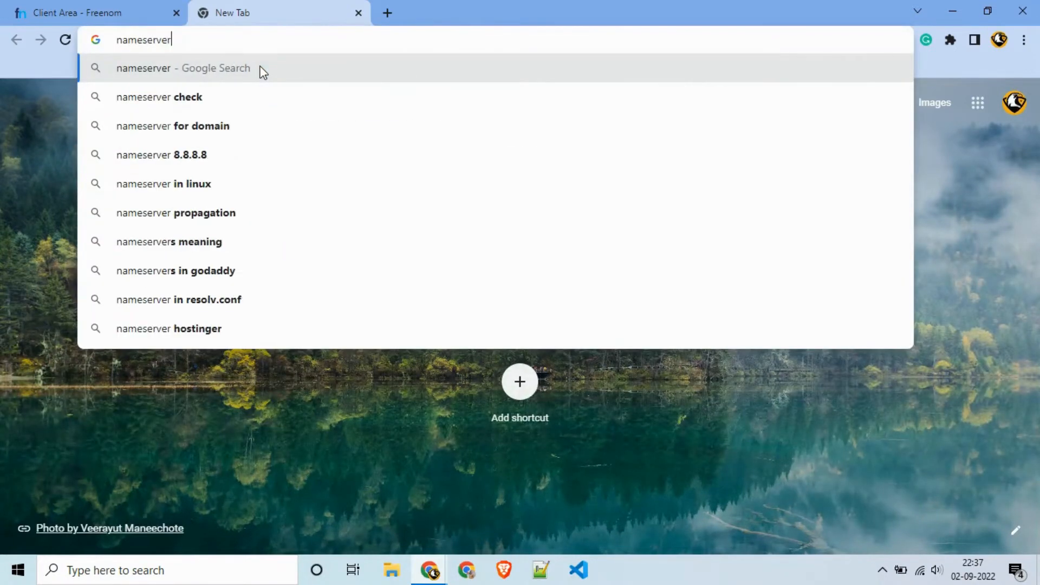
text( of linode)
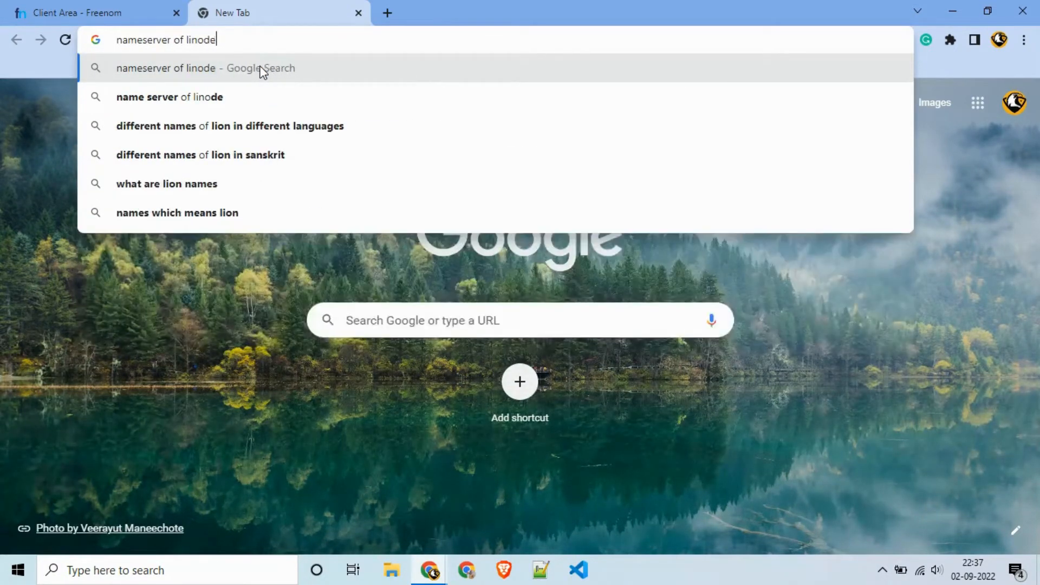
key(Return)
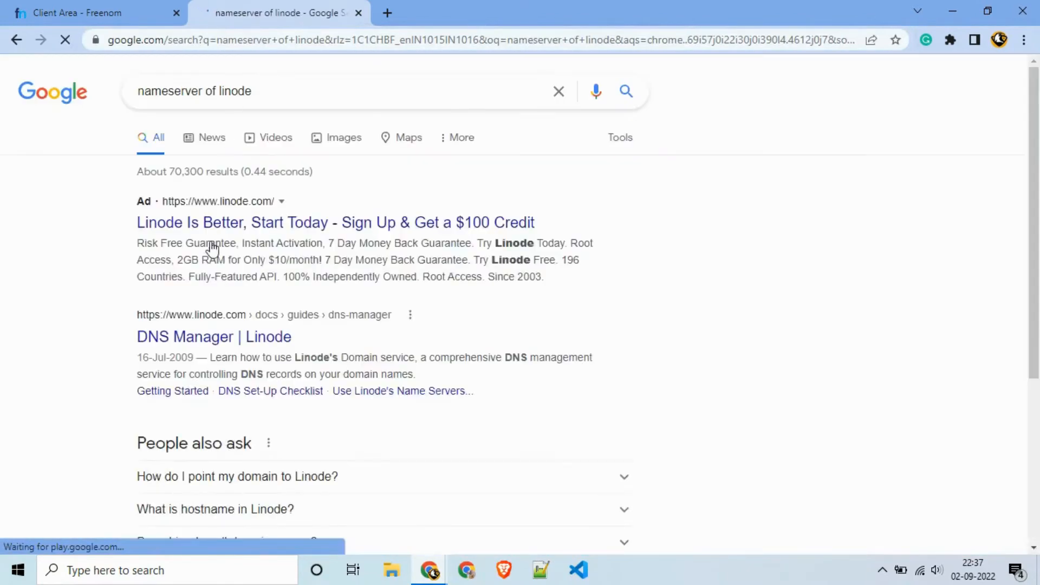
scroll(246, 422, down, 1)
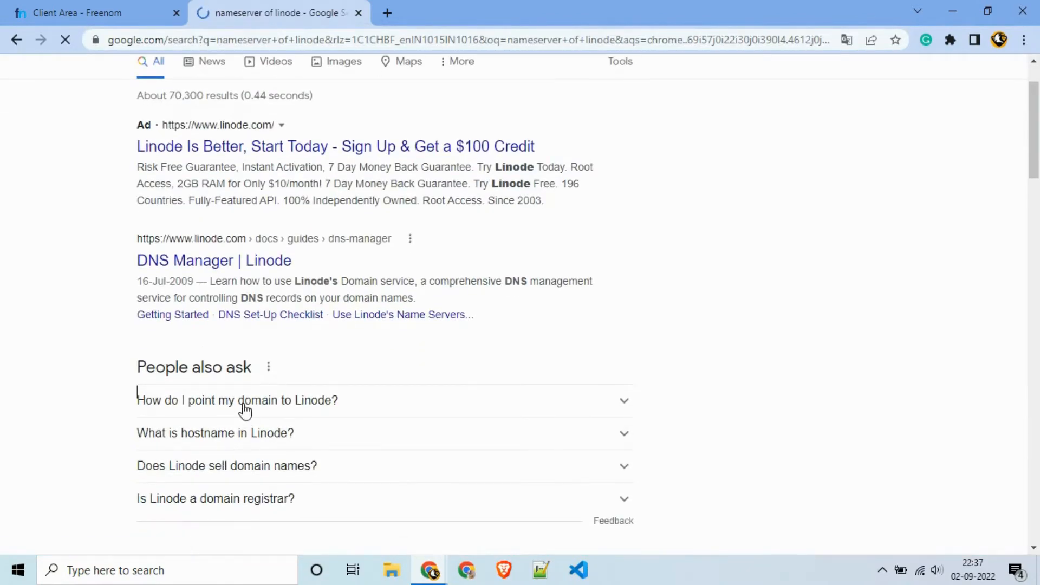
click(245, 411)
scroll(245, 411, down, 4)
scroll(247, 411, up, 4)
scroll(246, 411, up, 2)
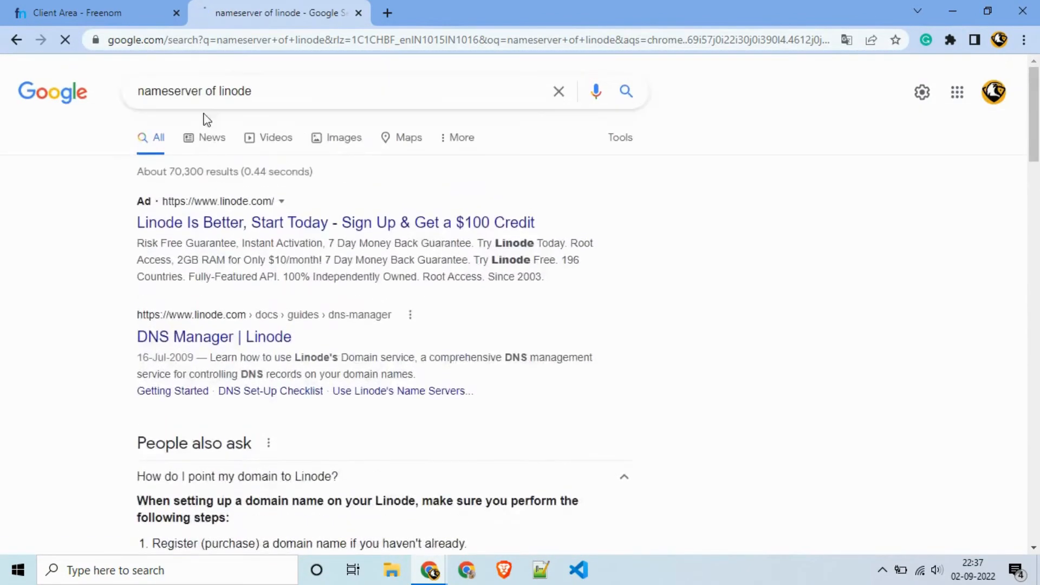
Step: Refine the search to 'nameserver name of linode' and read the Linode hostnames answer
click(201, 93)
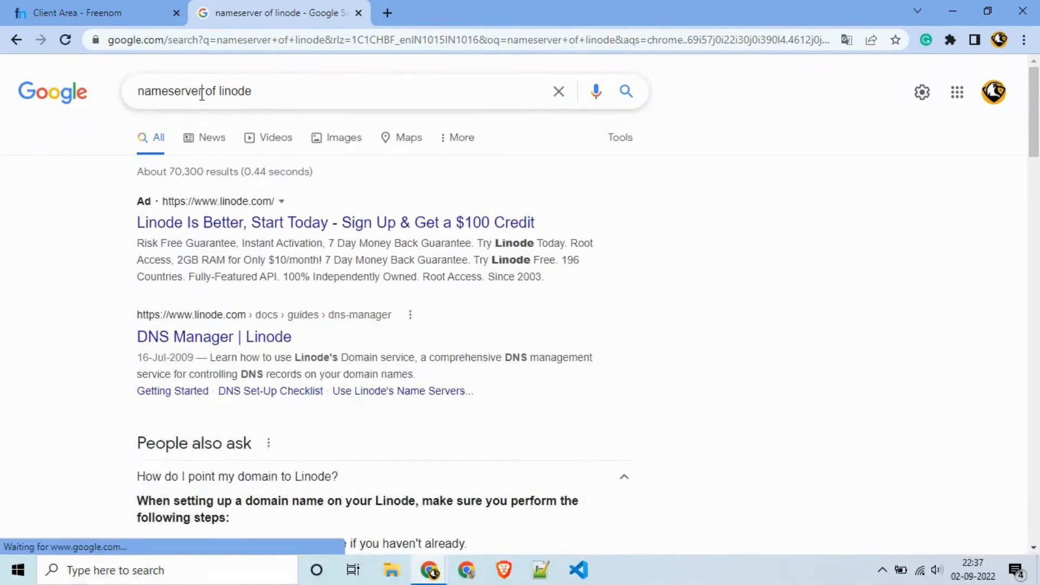
text(name)
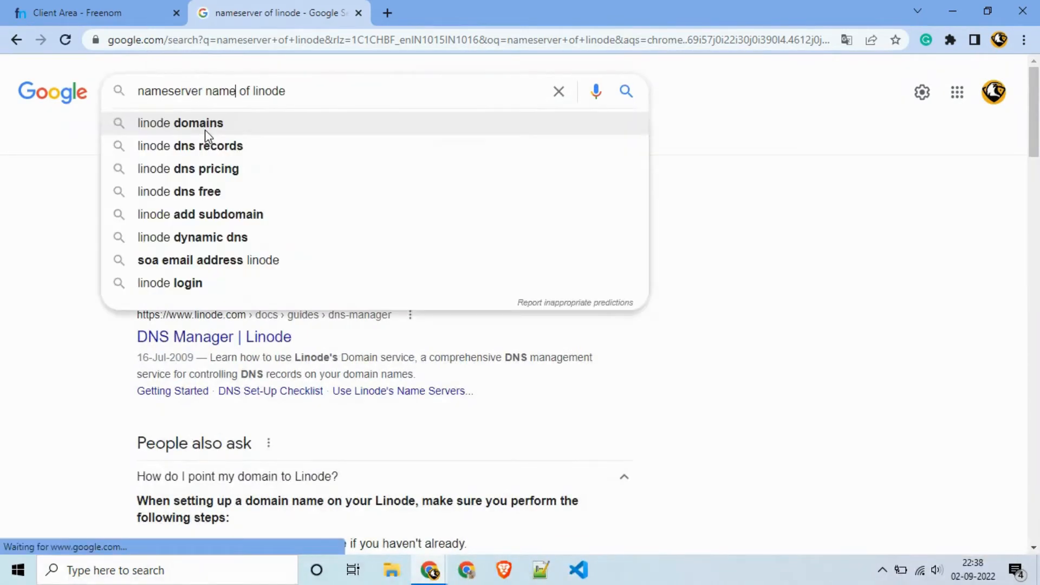
key(Return)
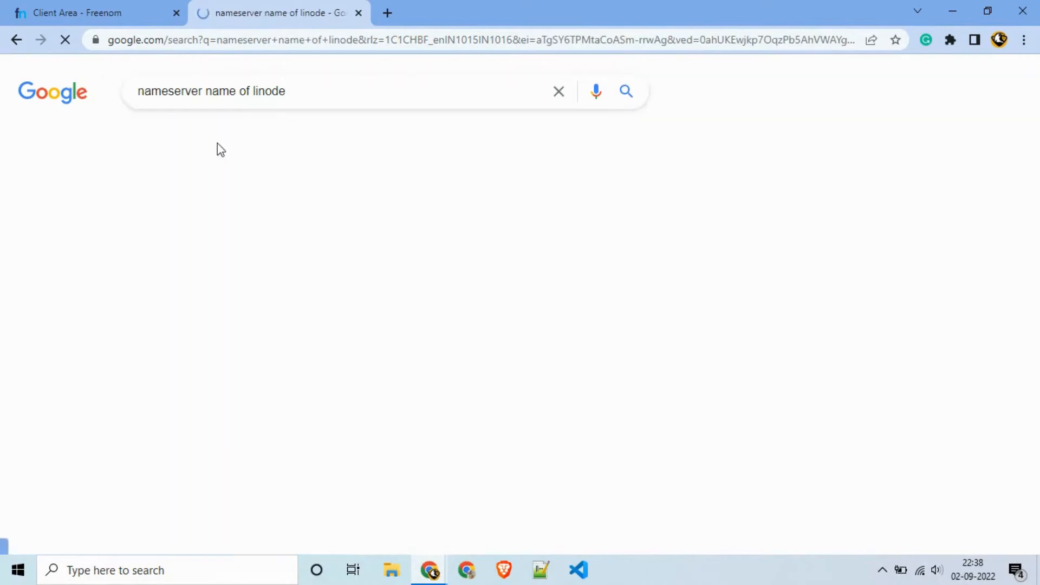
scroll(220, 152, down, 1)
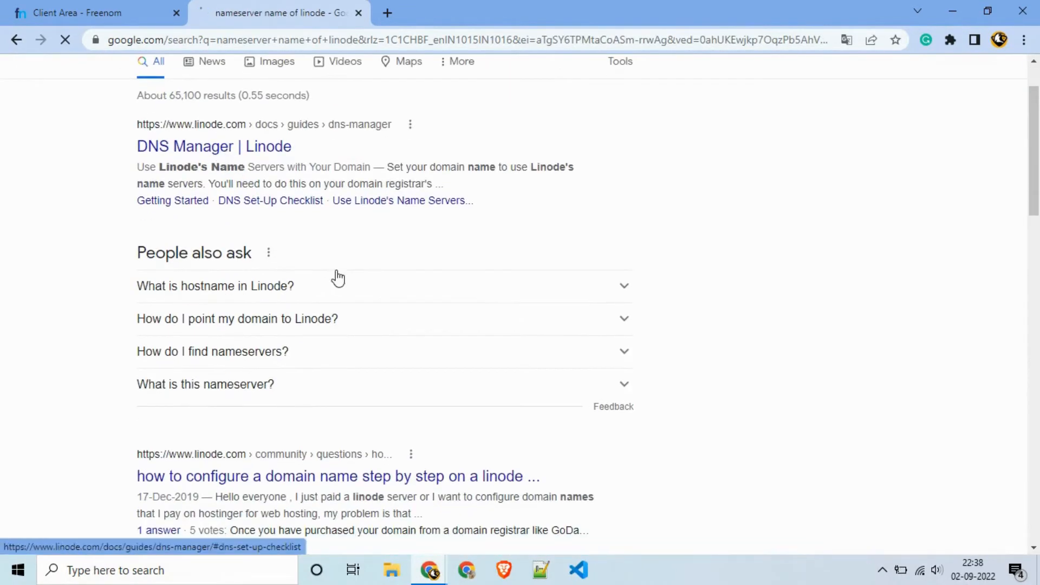
click(338, 280)
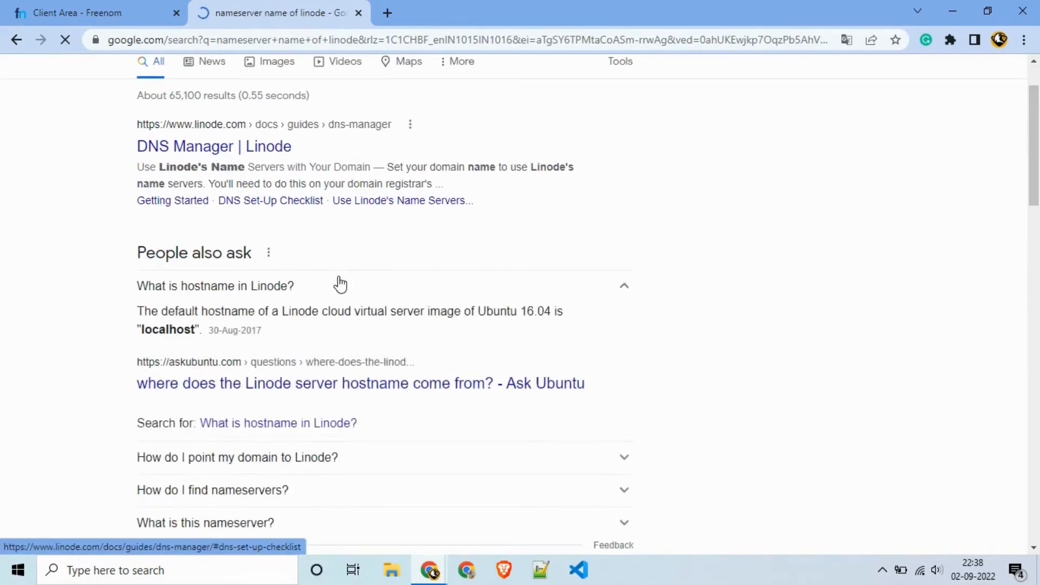
scroll(339, 284, down, 4)
scroll(339, 284, up, 5)
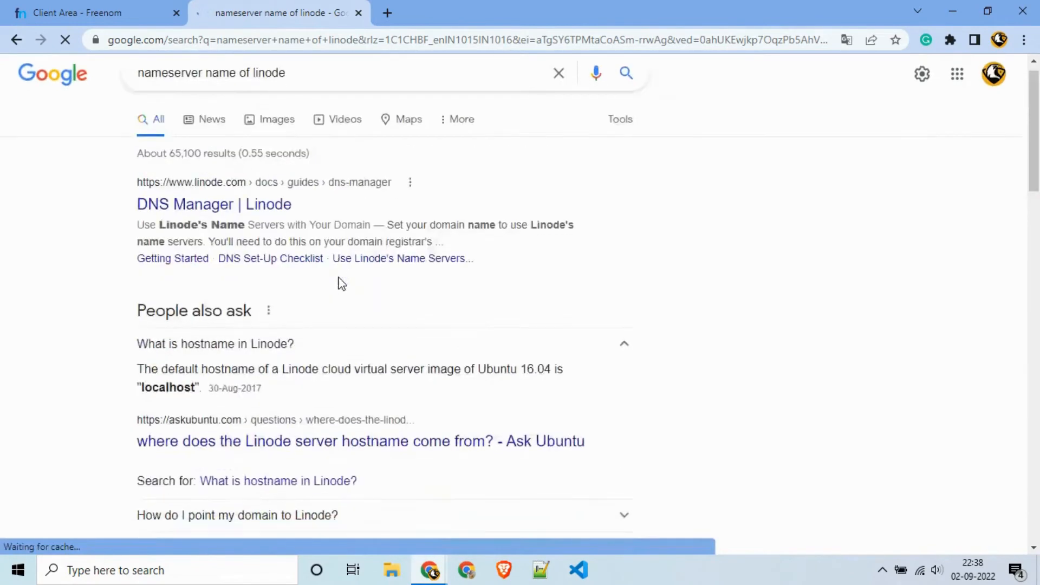
scroll(340, 284, down, 3)
scroll(269, 343, up, 4)
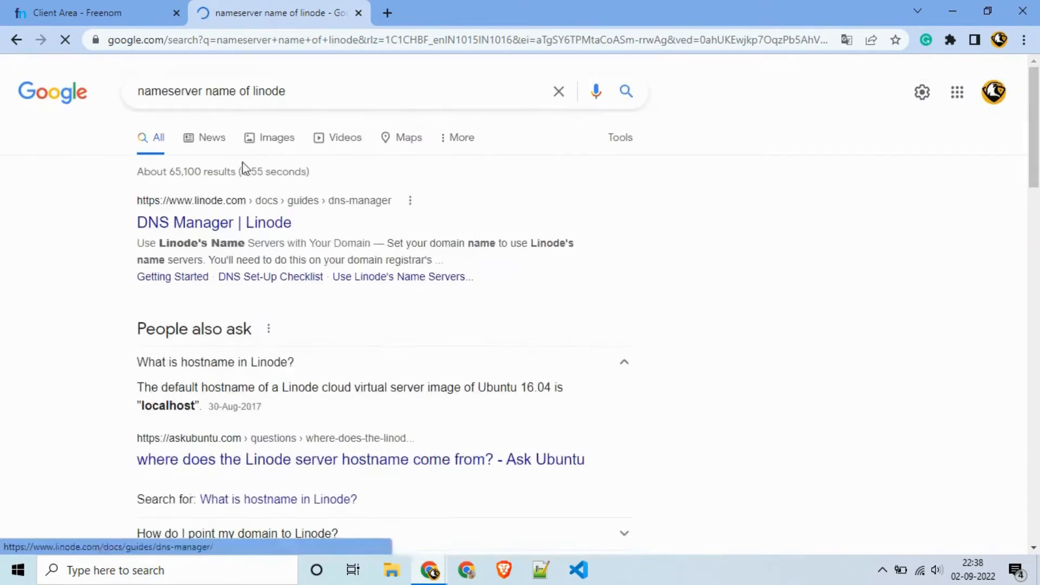
Step: Search Google for 'linode name servers'
click(559, 91)
text(lion)
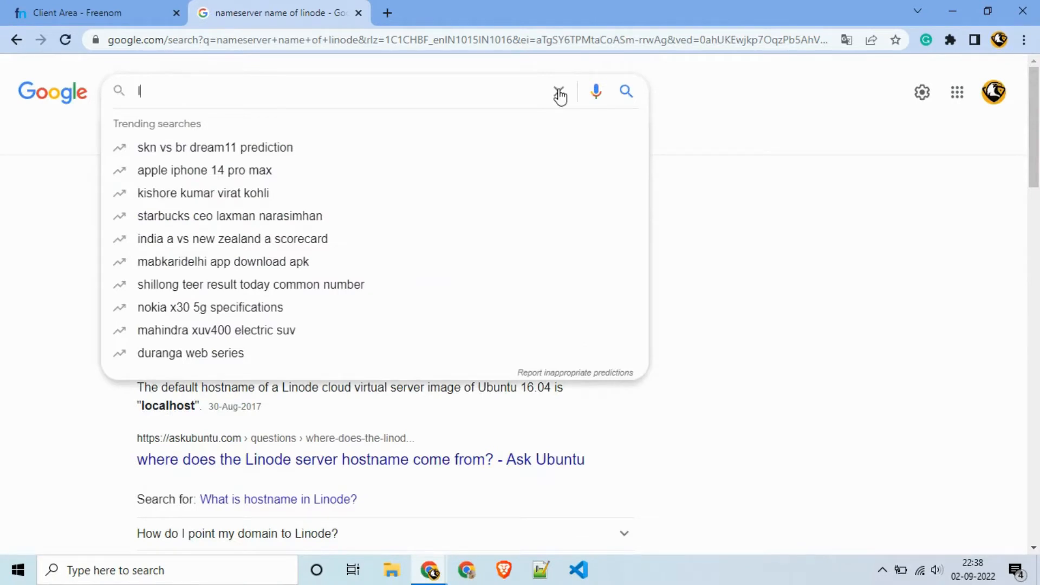
key(BackSpace)
key(BackSpace)
text(node name)
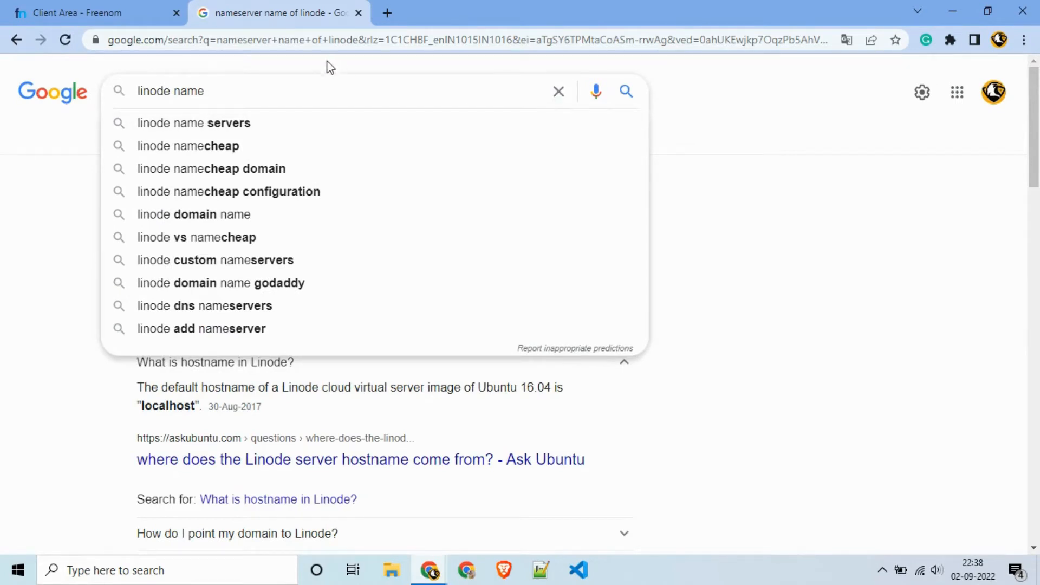
click(317, 123)
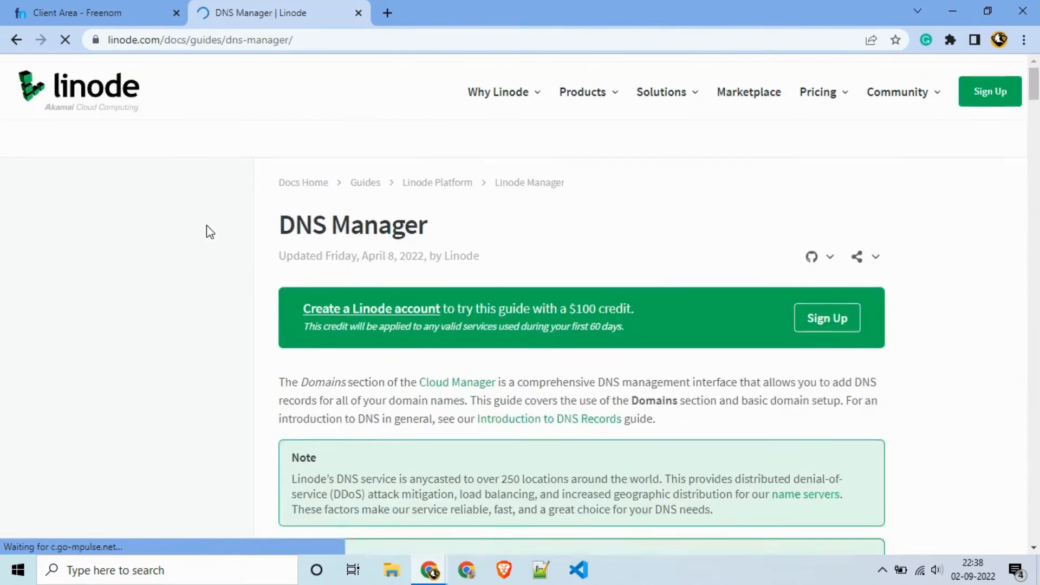
Step: Find Linode's name servers ns1–ns5.linode.com in the guide, select ns1.linode.com, and return to Freenom
scroll(206, 226, down, 12)
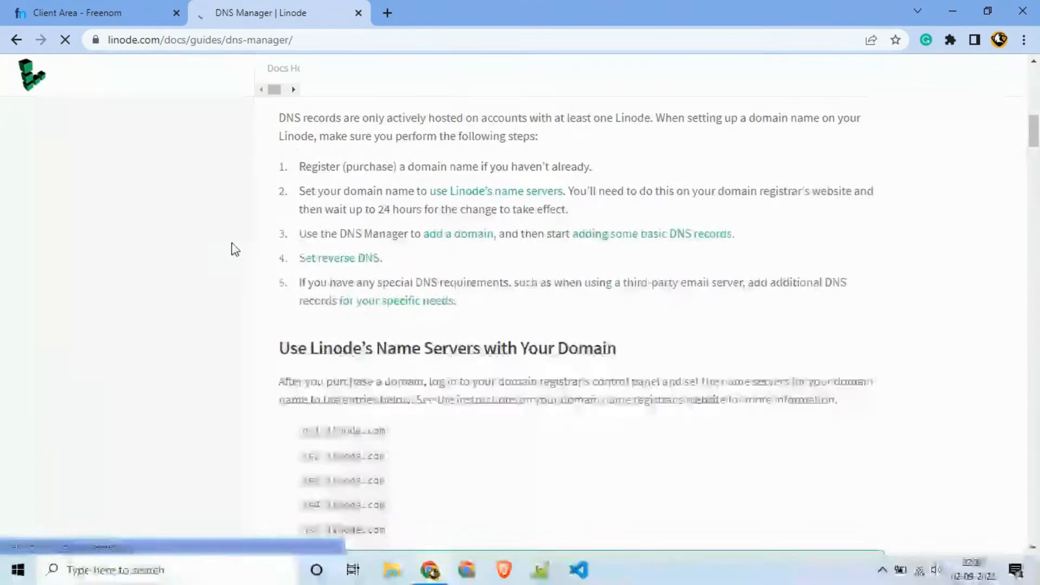
scroll(234, 250, down, 5)
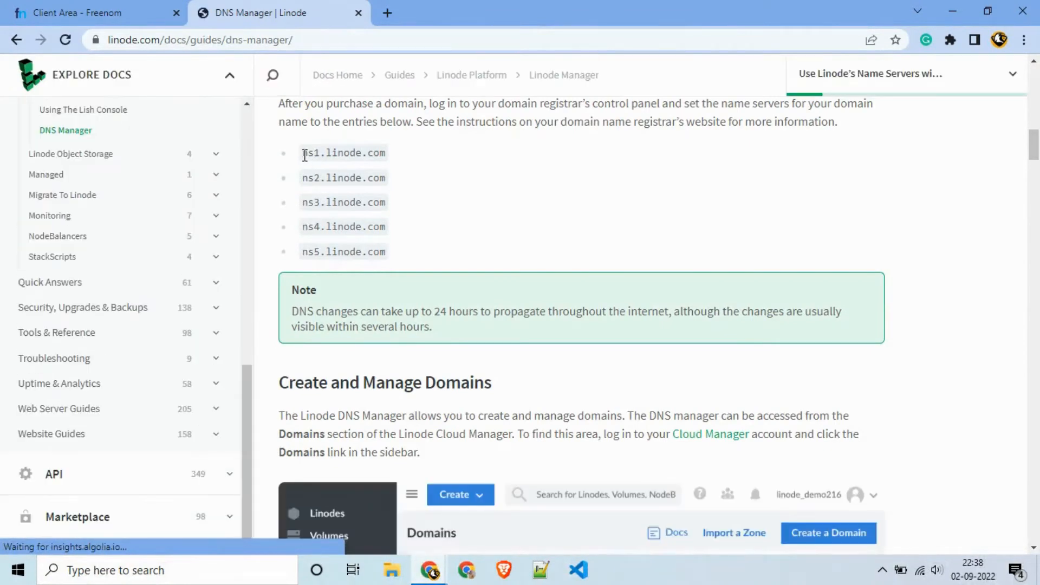
drag(304, 155, 388, 161)
key(ctrl+c)
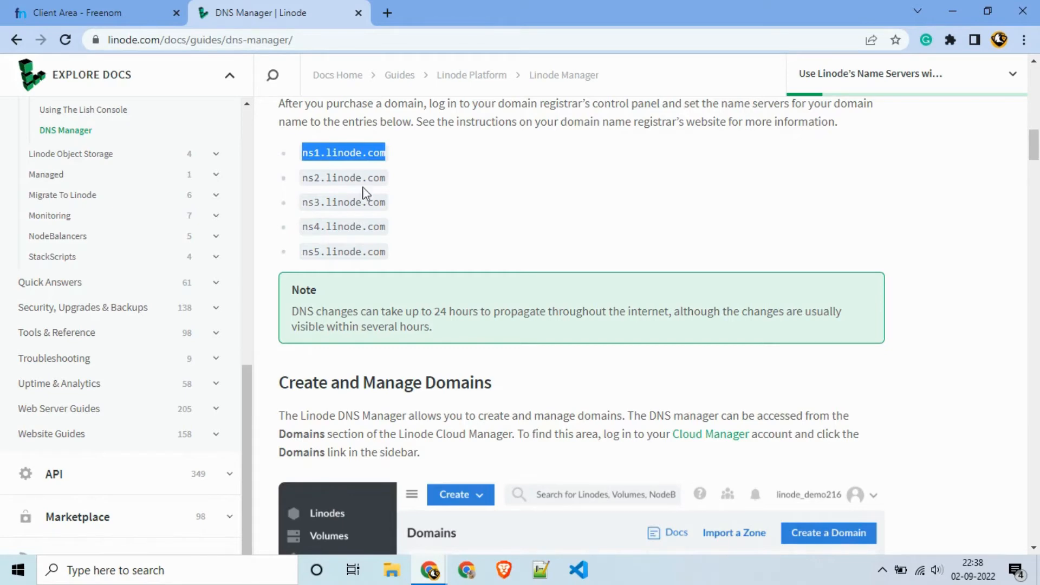
click(108, 8)
Step: Paste ns1.linode.com into Freenom Nameserver fields 1 through 4
click(411, 171)
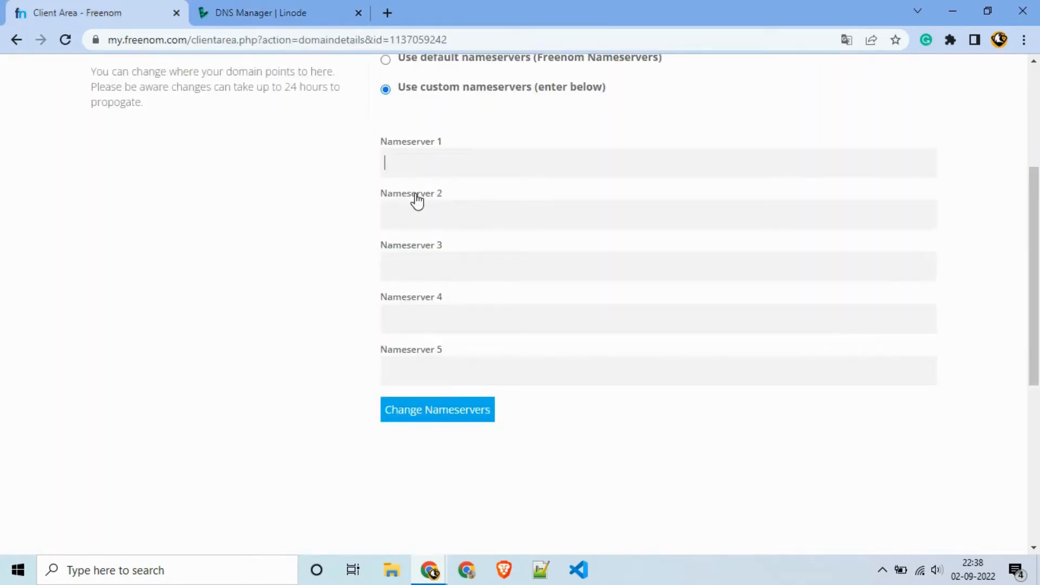
key(ctrl+v)
key(ctrl+Tab)
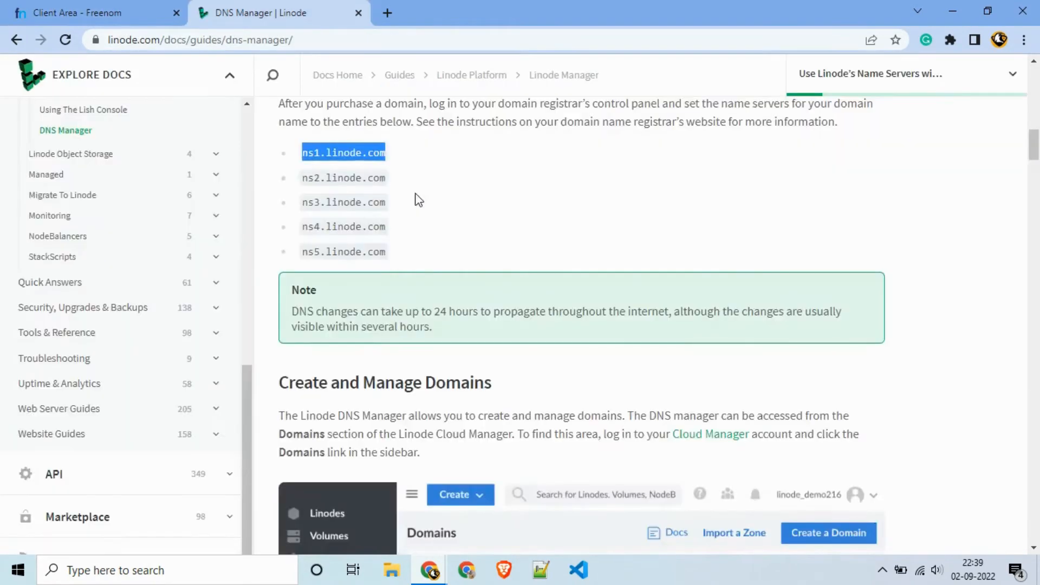
click(152, 8)
click(393, 217)
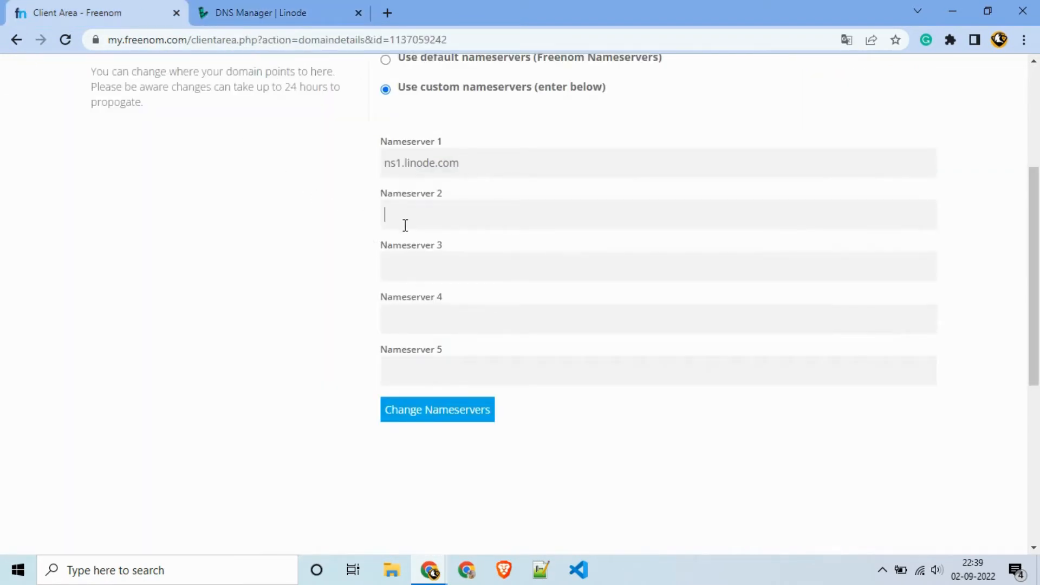
key(ctrl+v)
click(487, 274)
key(ctrl+v)
click(485, 306)
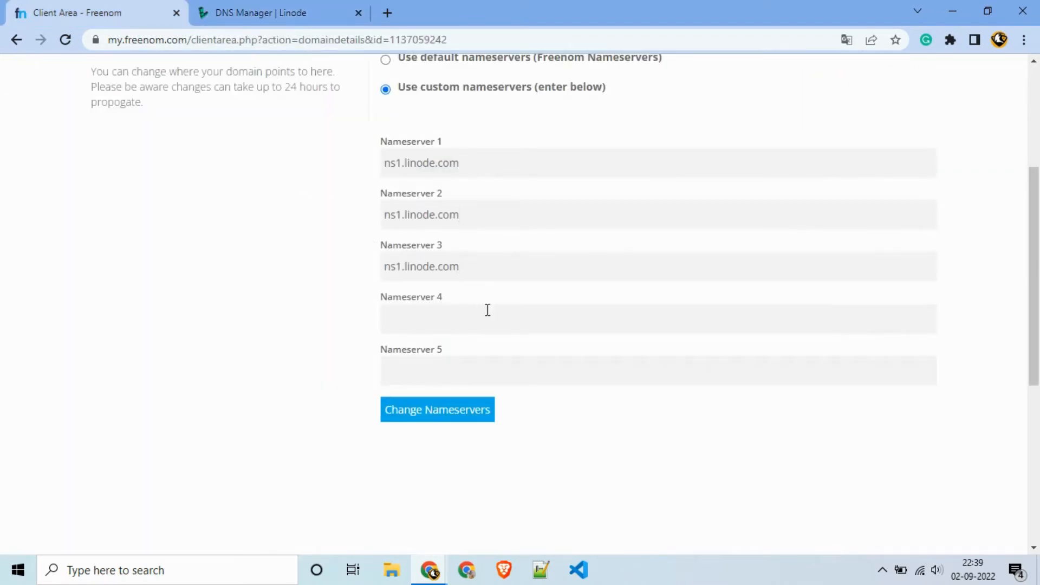
key(ctrl+v)
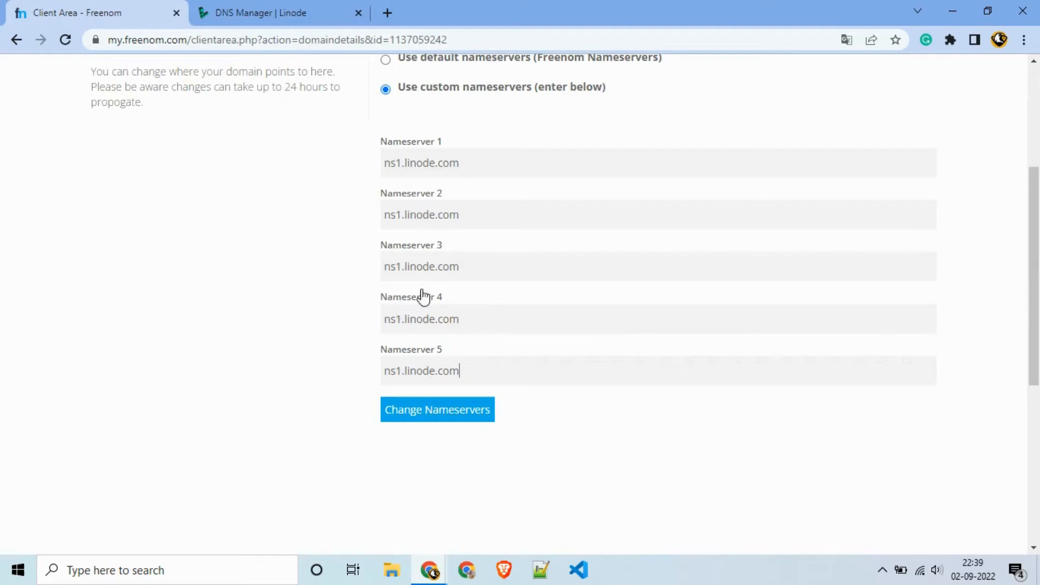
Step: Change Nameservers 2, 3 and 4 to ns2, ns3 and ns4.linode.com
click(402, 215)
key(BackSpace)
text(2)
double_click(397, 260)
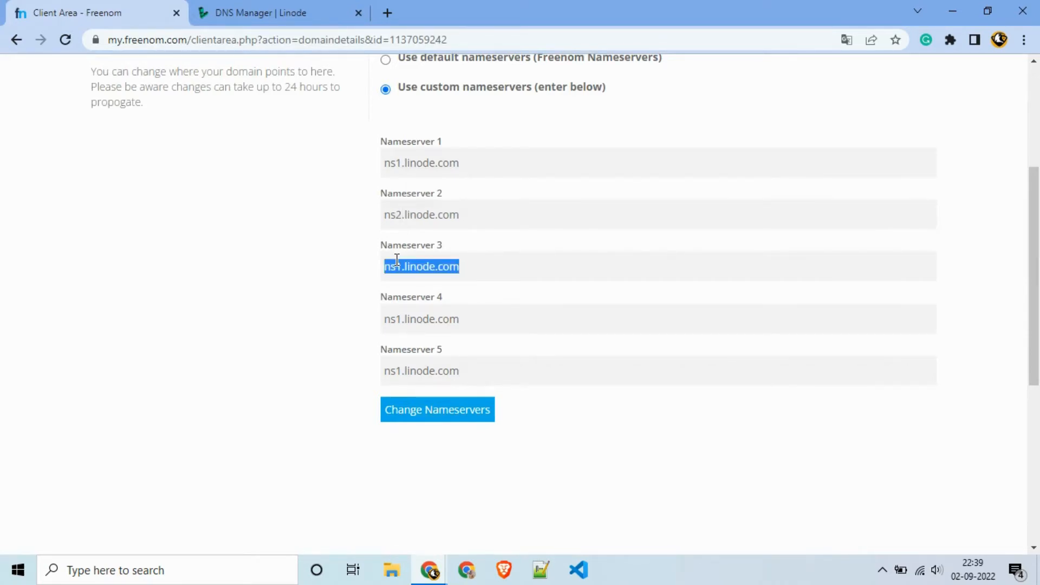
key(Left)
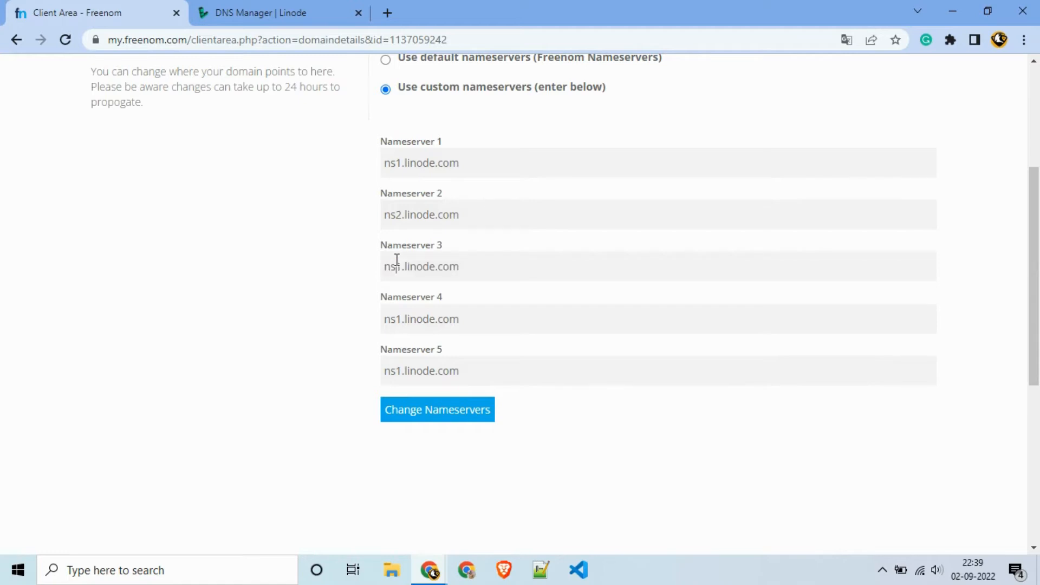
key(BackSpace)
text(3)
key(Tab)
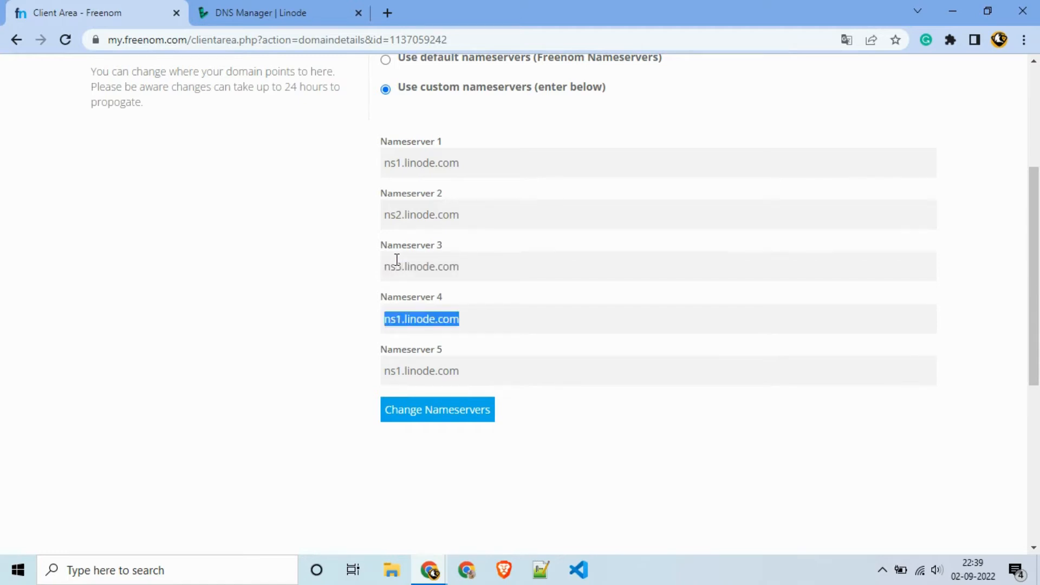
key(Left)
key(BackSpace)
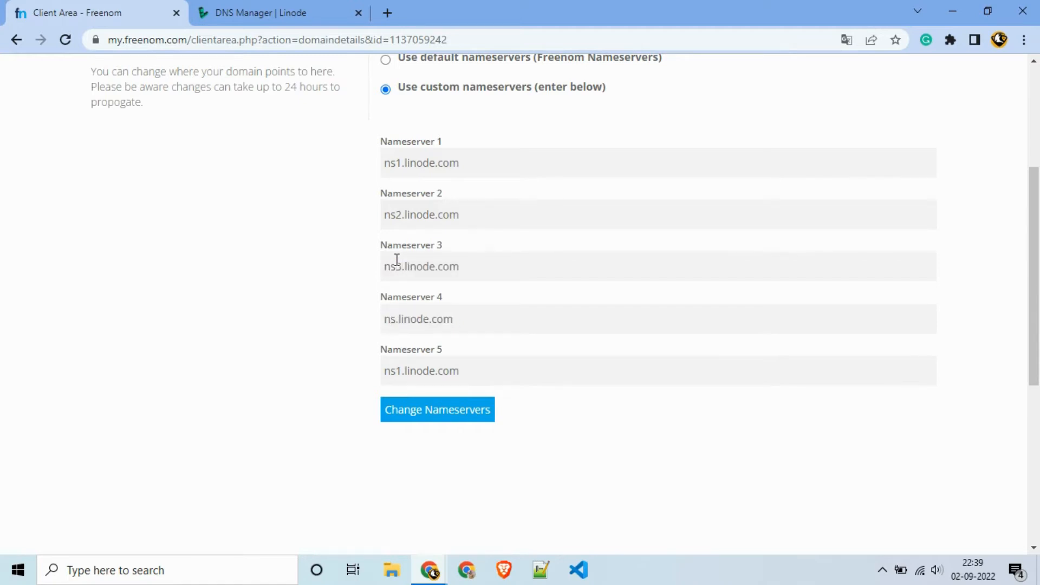
text(4)
Step: Change Nameserver 5 to ns5.linode.com and submit the nameserver change
key(Tab)
key(Right)
key(Left)
key(Left)
key(Left)
key(Left)
key(Left)
key(Left)
key(Left)
key(BackSpace)
text(5)
scroll(509, 423, up, 2)
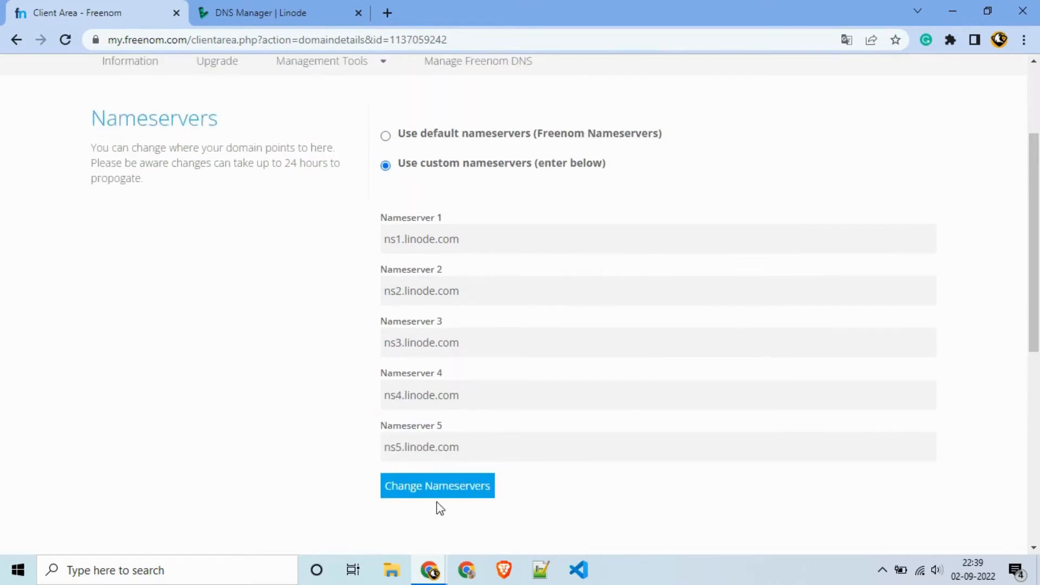
click(437, 494)
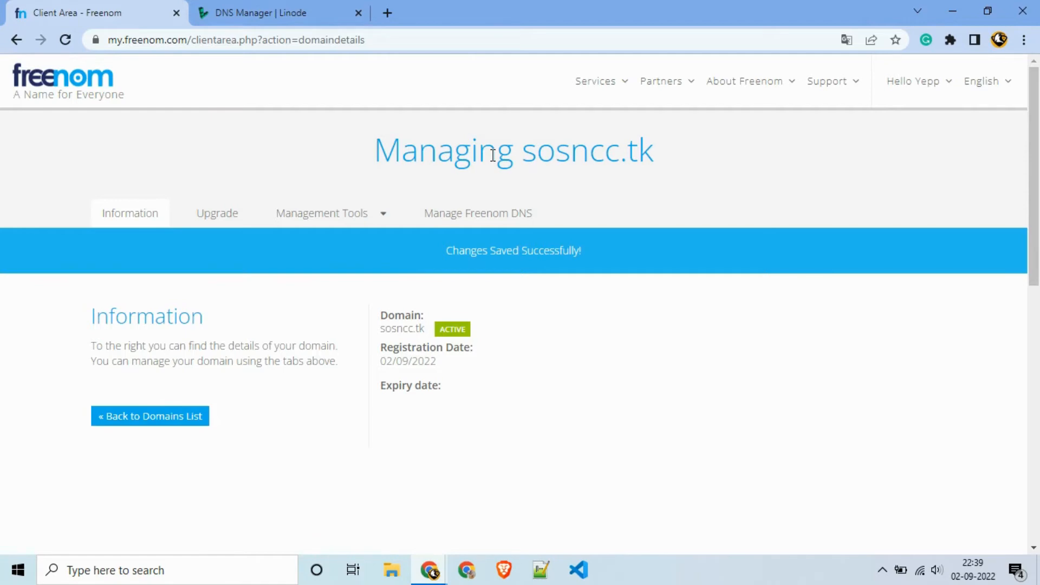
Step: Switch to the Linode DNS Manager guide tab and close it
click(269, 9)
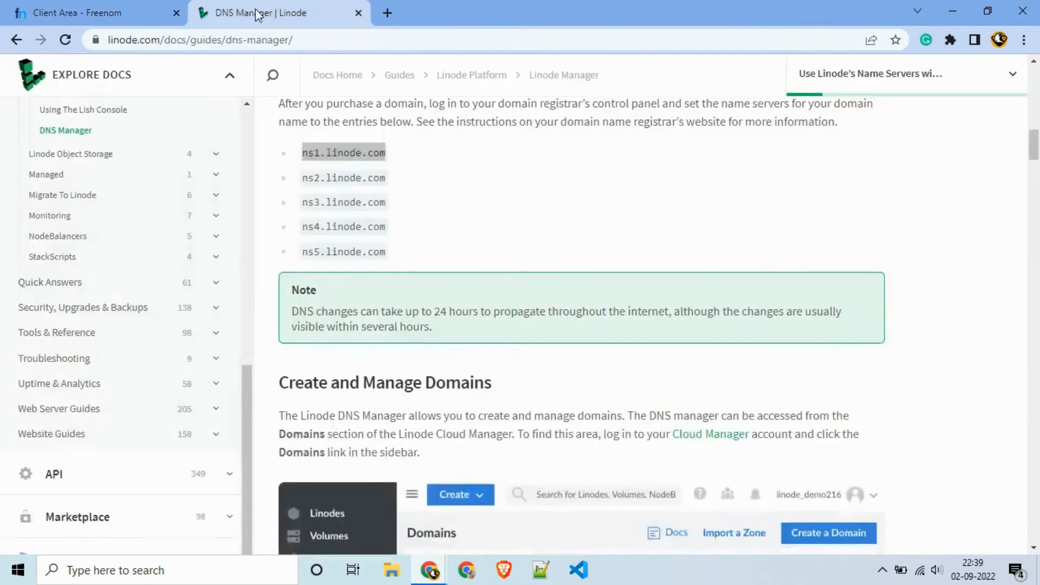
scroll(356, 197, up, 15)
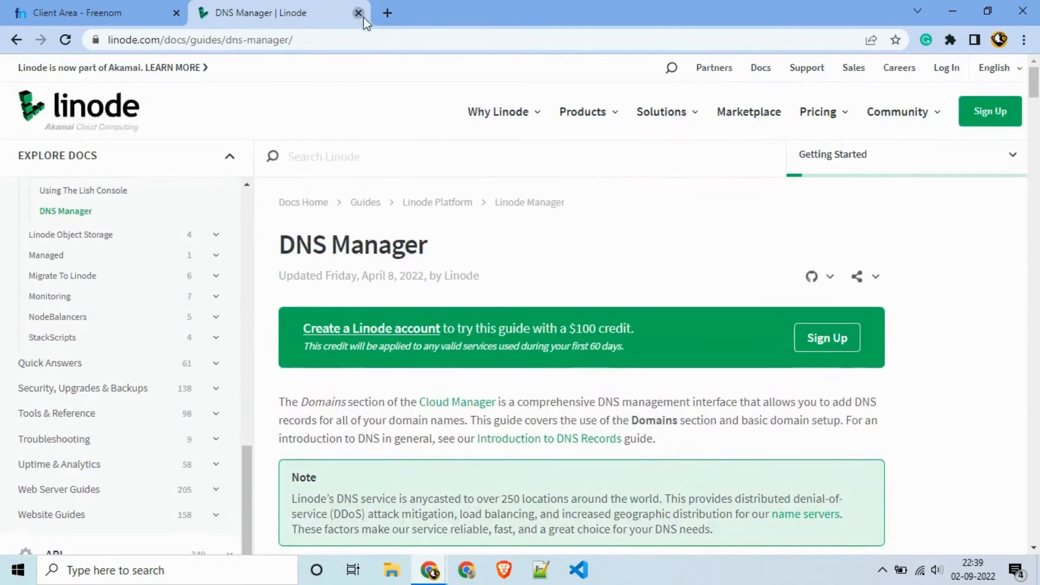
click(358, 13)
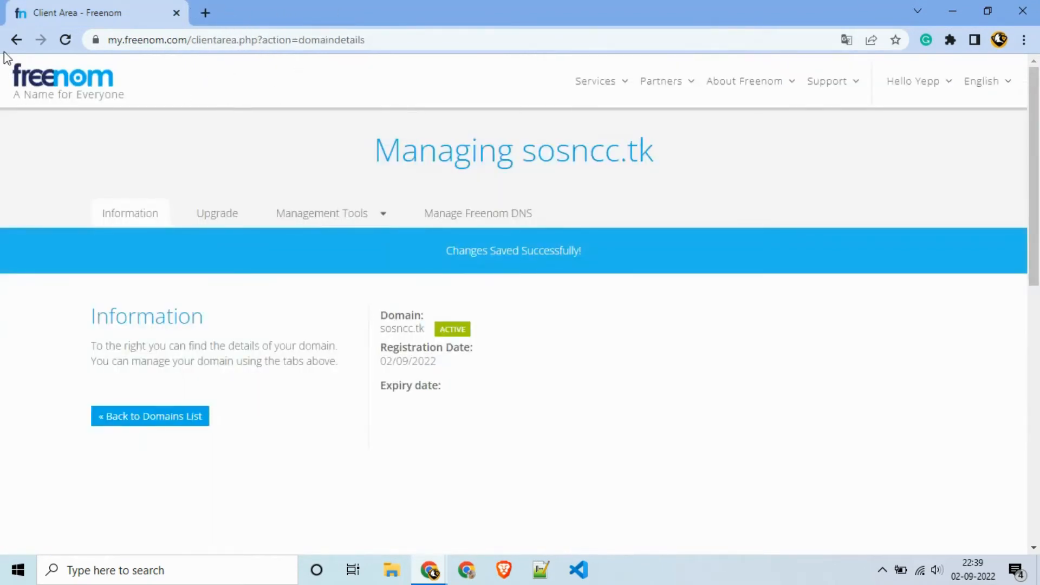
Step: Go to linode.com in a new tab and log in to the Cloud Manager Linodes list
click(206, 12)
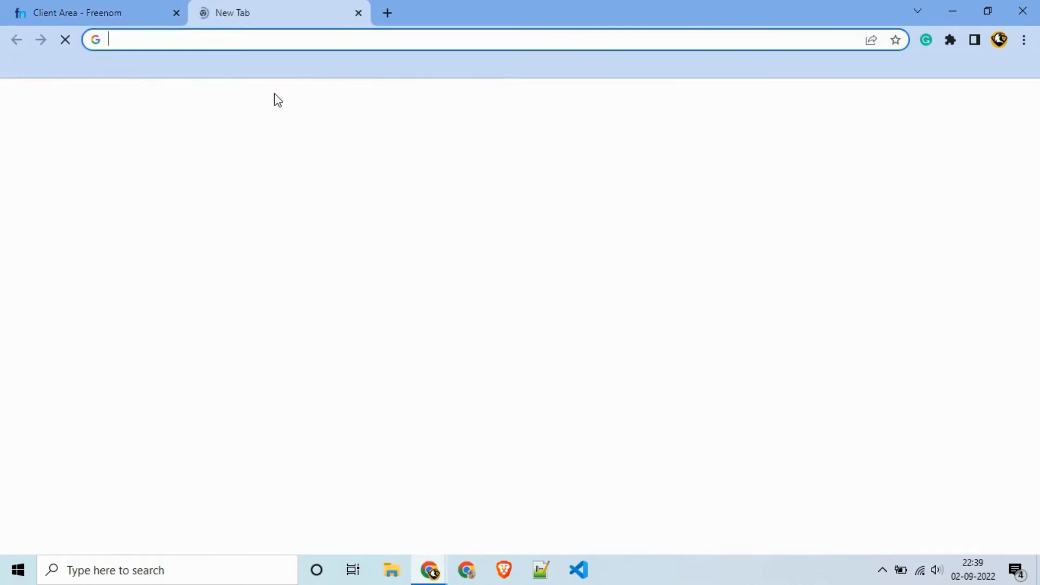
text(linode)
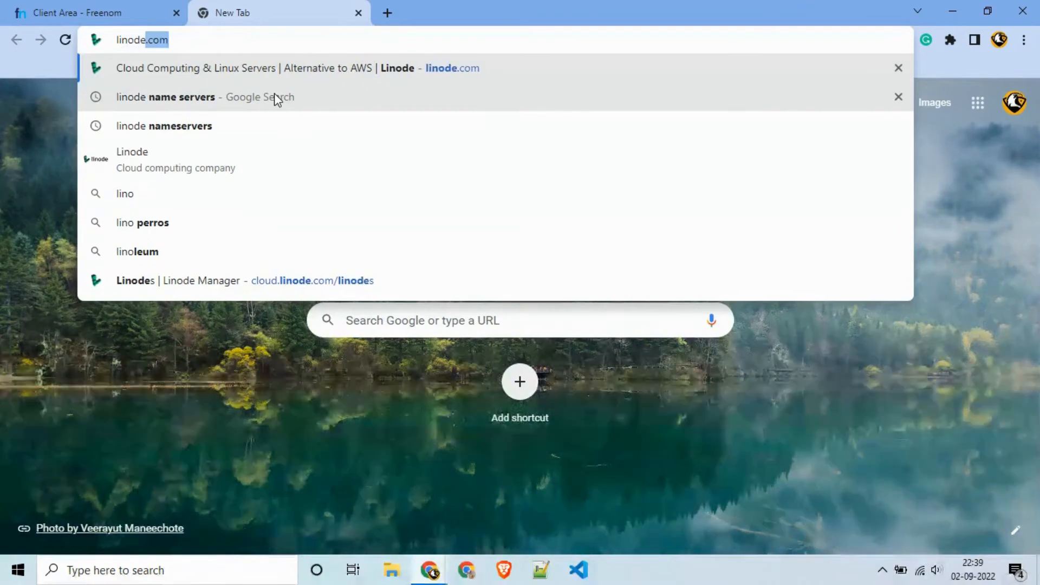
text(.com)
key(Return)
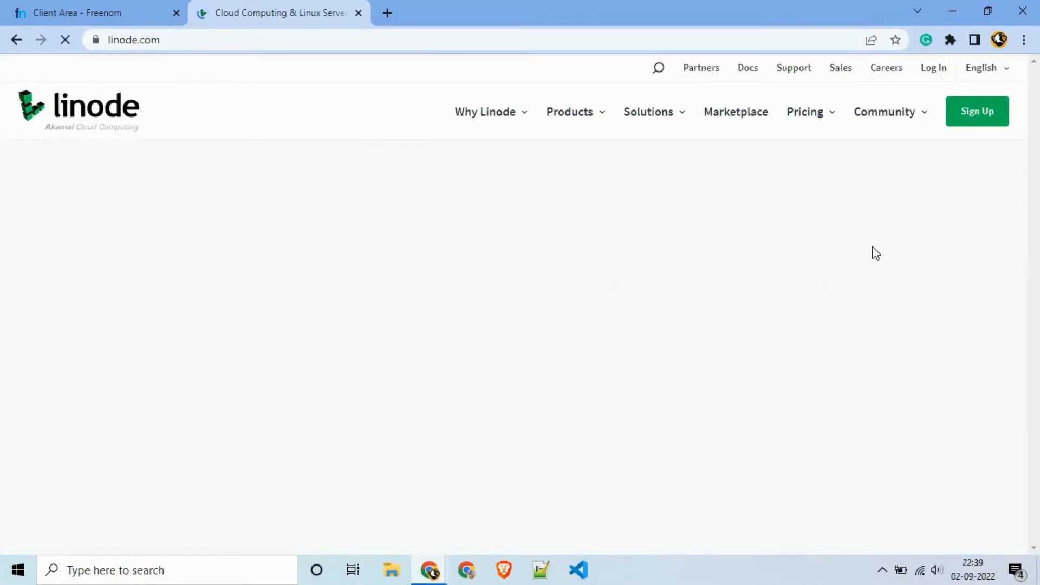
click(935, 69)
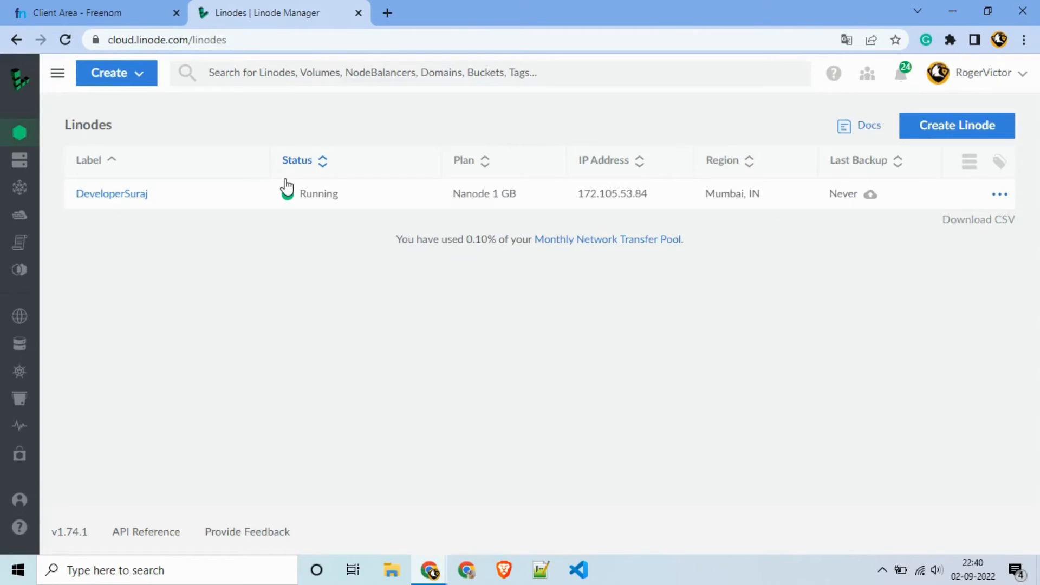
mouse_move(24, 96)
Step: Open Billing & Contact Information and check the $86.41 promotional credit remaining
click(987, 86)
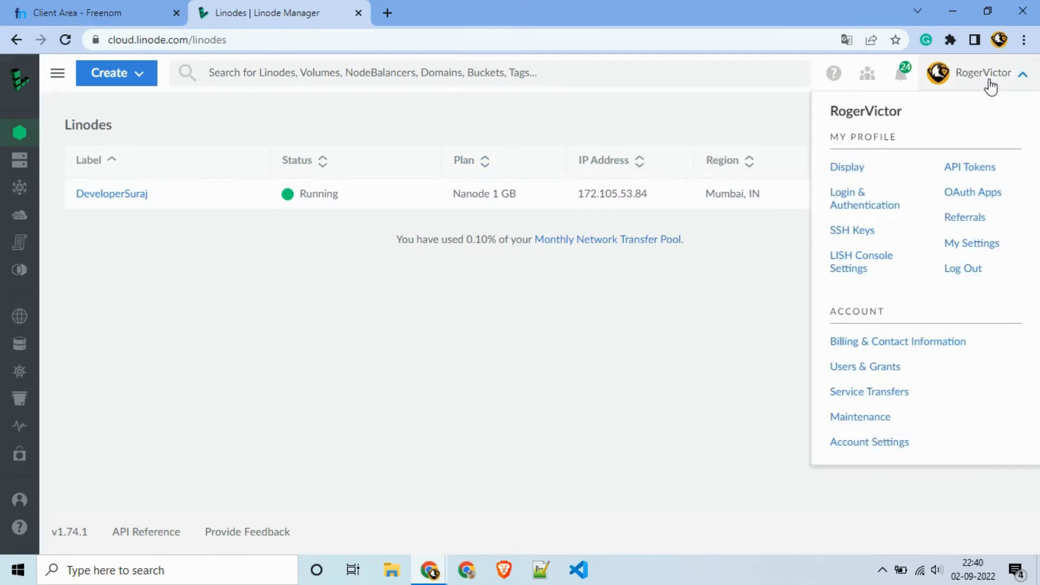
click(873, 338)
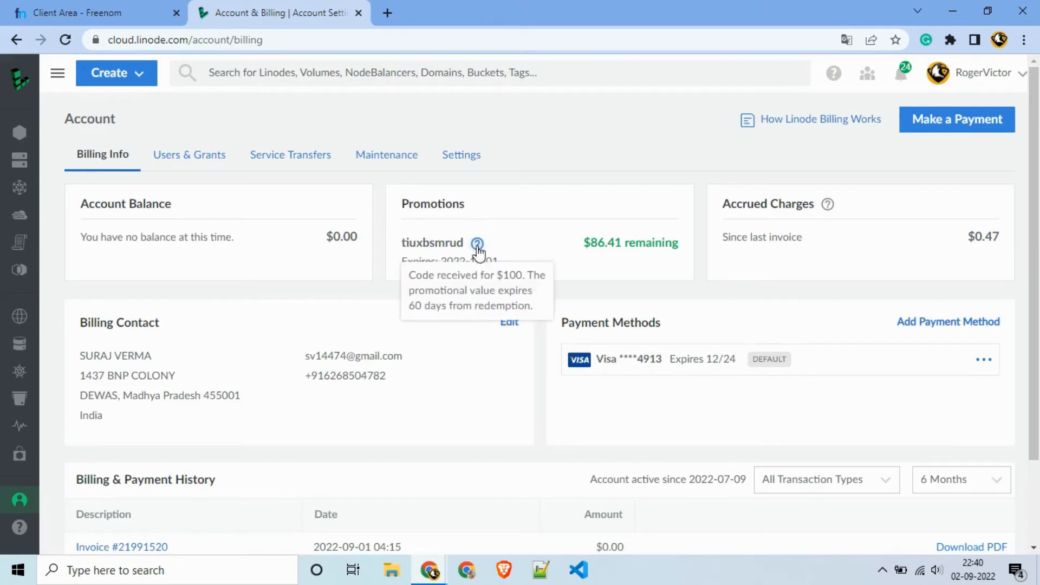
mouse_move(476, 243)
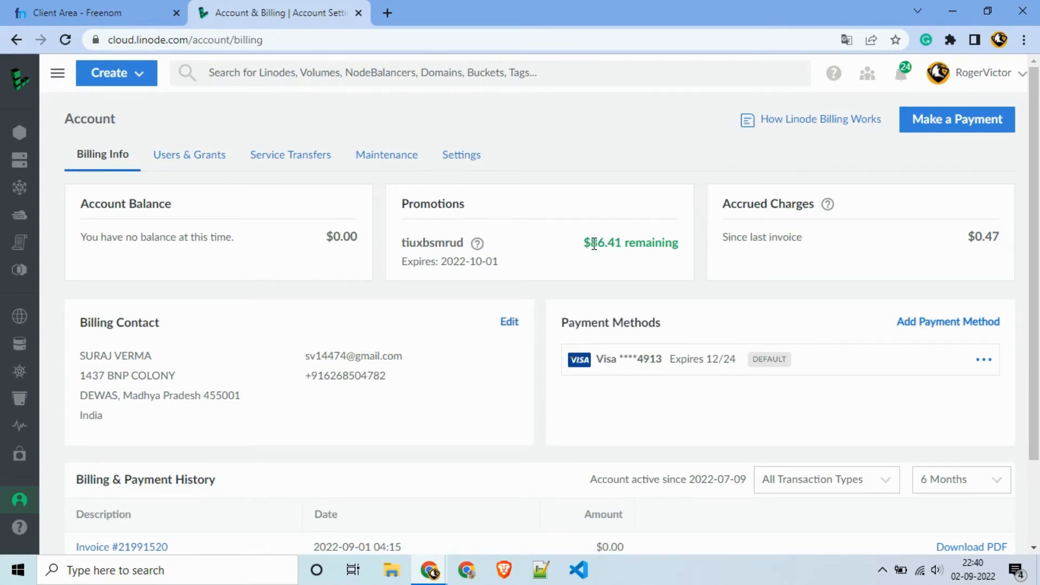
drag(591, 242, 671, 247)
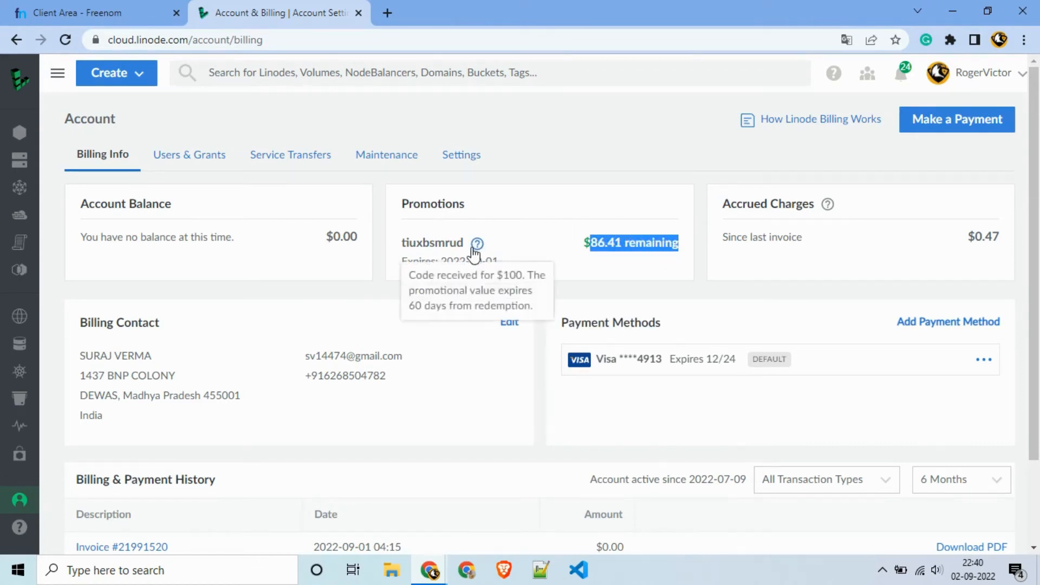
click(639, 217)
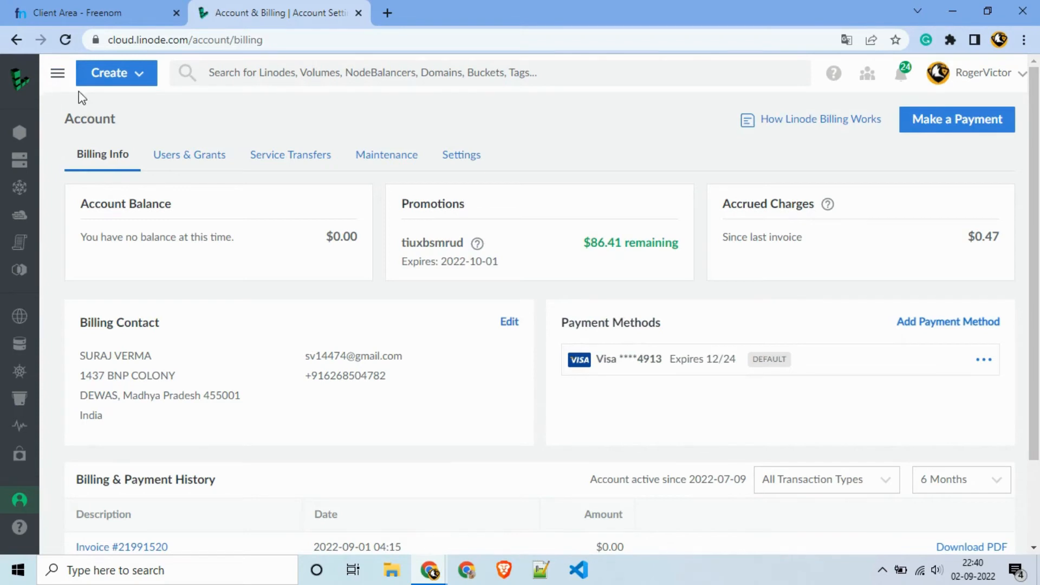
Step: From the Linodes list, start a Marketplace Linode with the WordPress app and scroll to its options
mouse_move(30, 86)
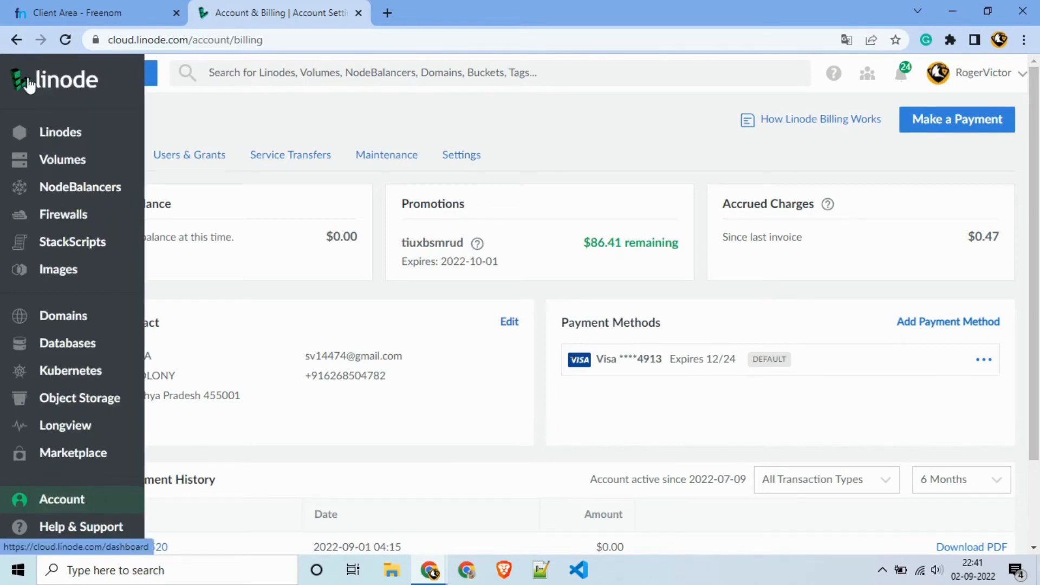
click(58, 146)
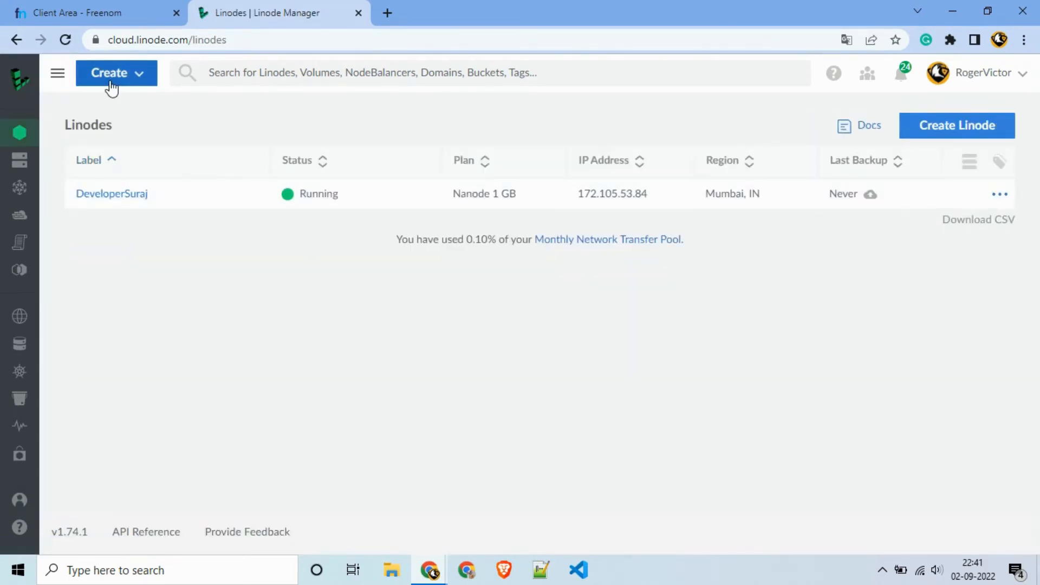
click(112, 76)
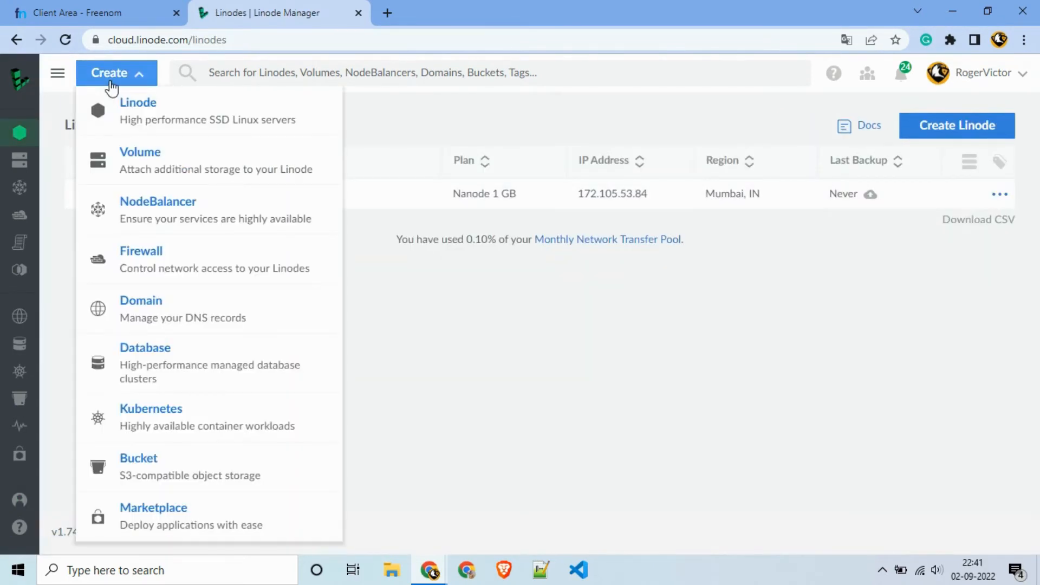
click(134, 510)
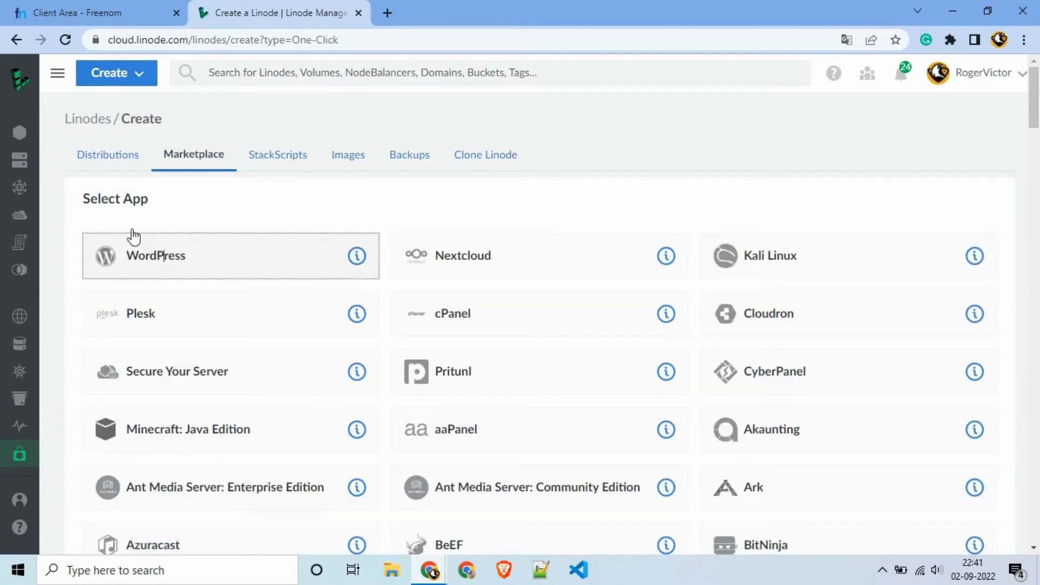
click(151, 261)
scroll(287, 197, down, 3)
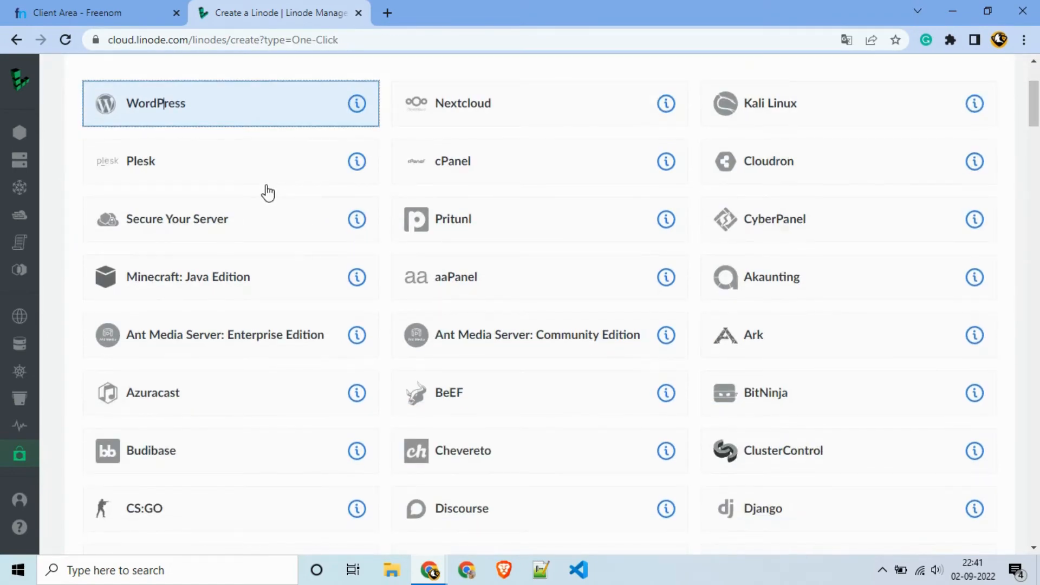
scroll(268, 192, down, 20)
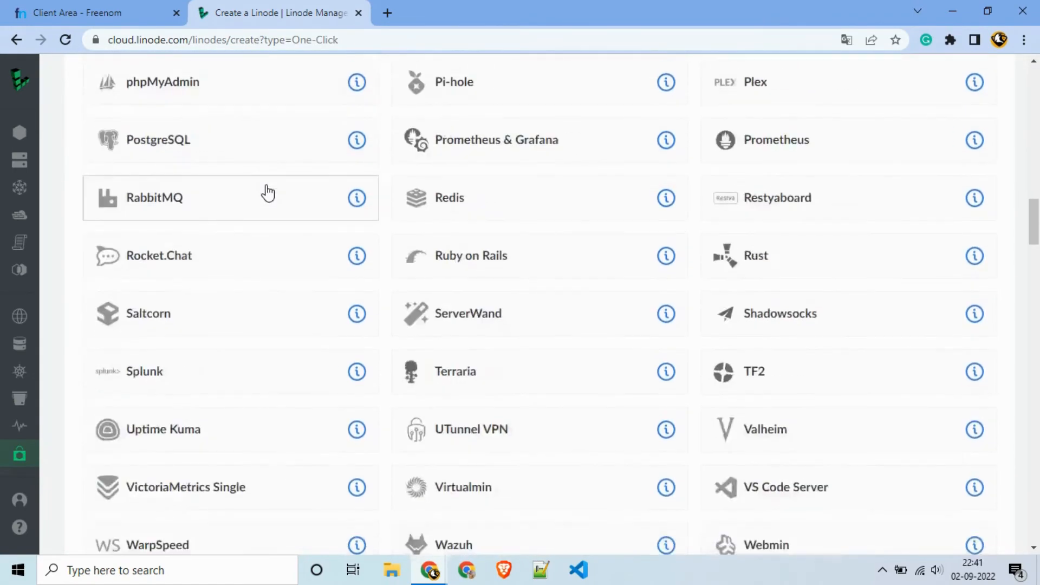
scroll(267, 192, down, 11)
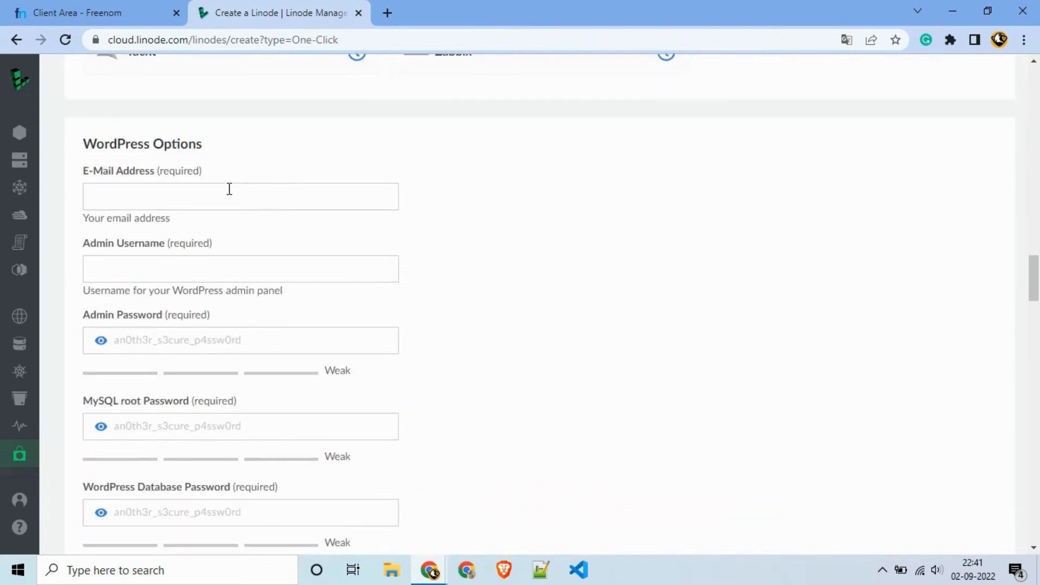
Step: Enter the WordPress admin e-mail address, admin username and admin password
scroll(229, 188, down, 2)
click(204, 128)
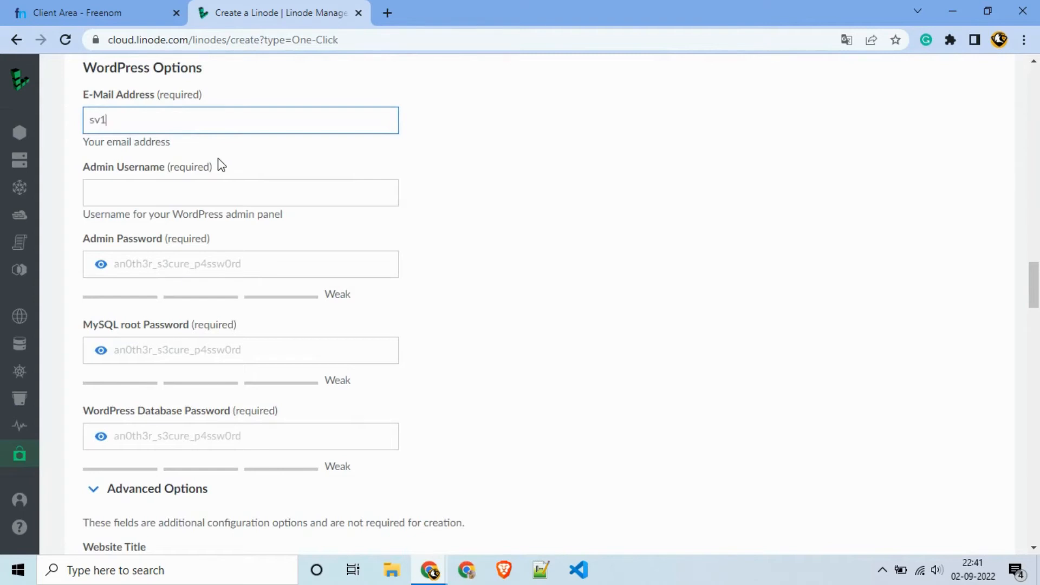
key(Tab)
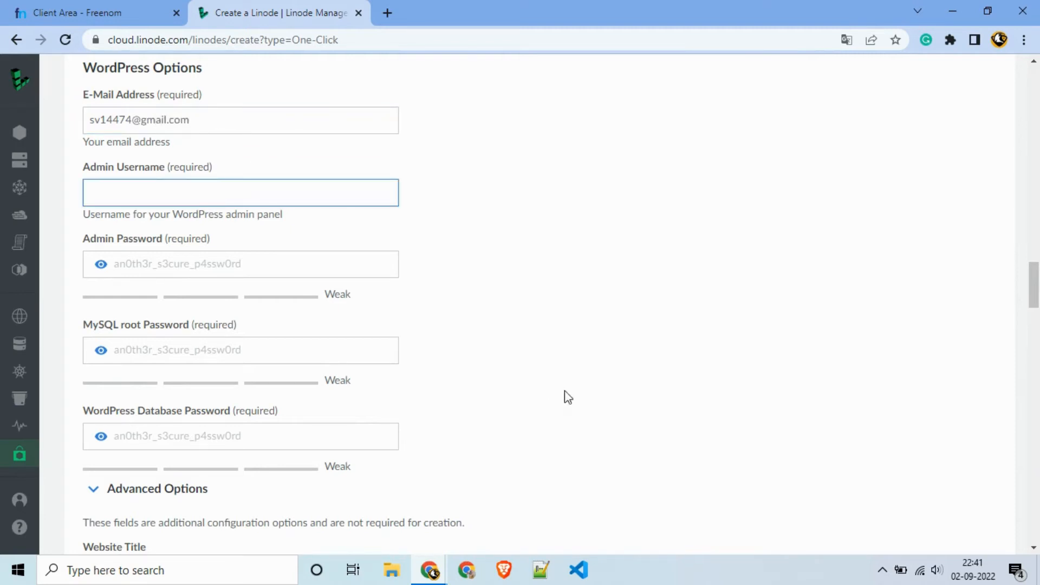
text(Roger)
key(Tab)
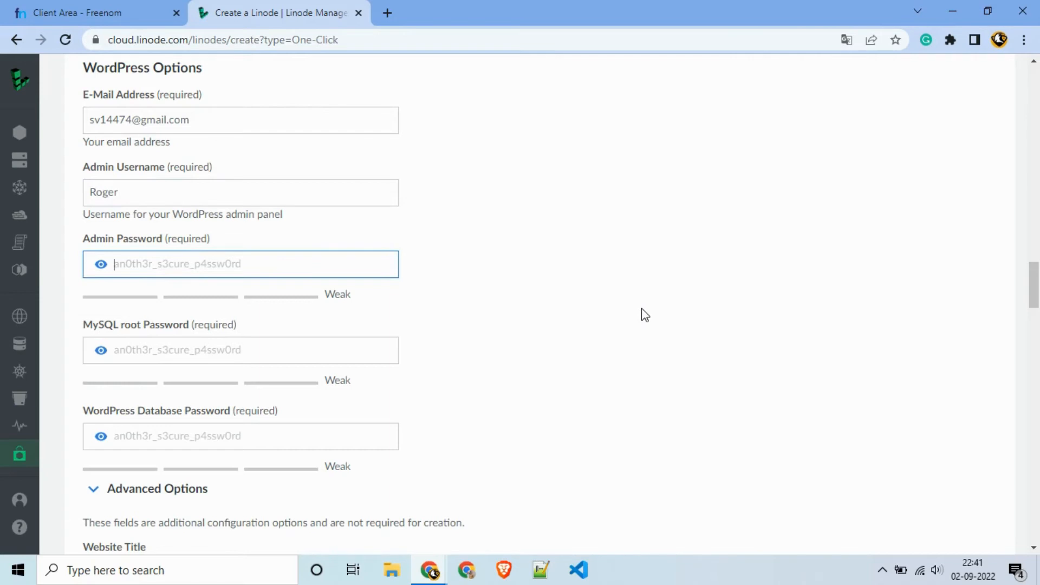
text(R)
text(••)
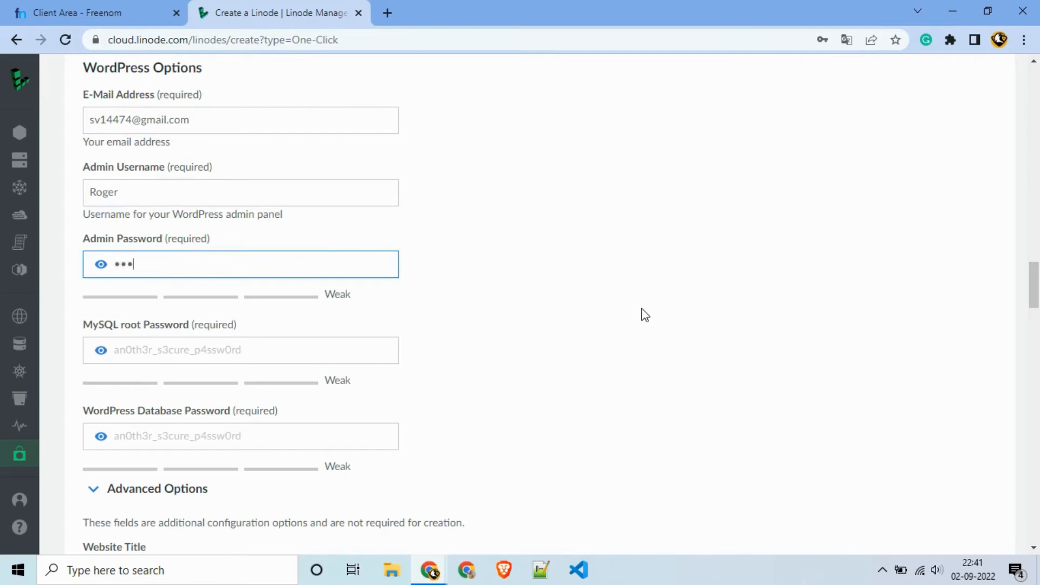
text(••••••••••••)
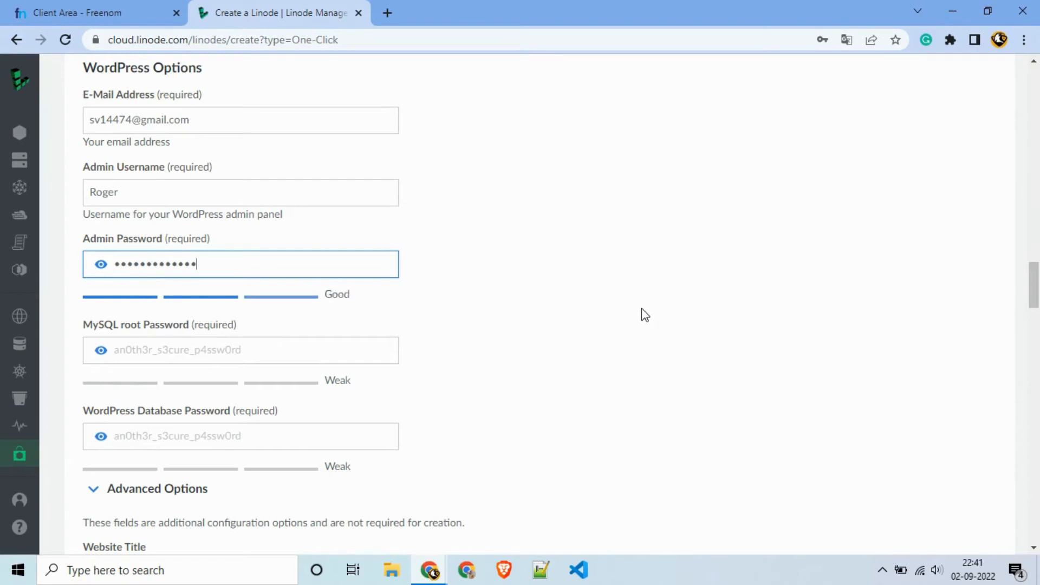
Step: Enter the MySQL root password and the WordPress database password, fixing typos
key(Tab)
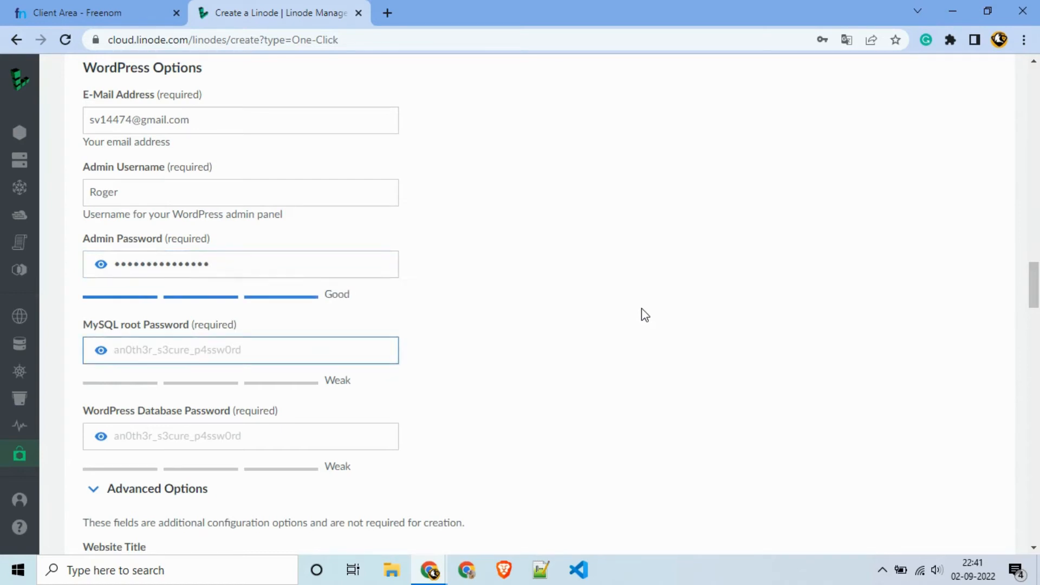
scroll(642, 309, down, 3)
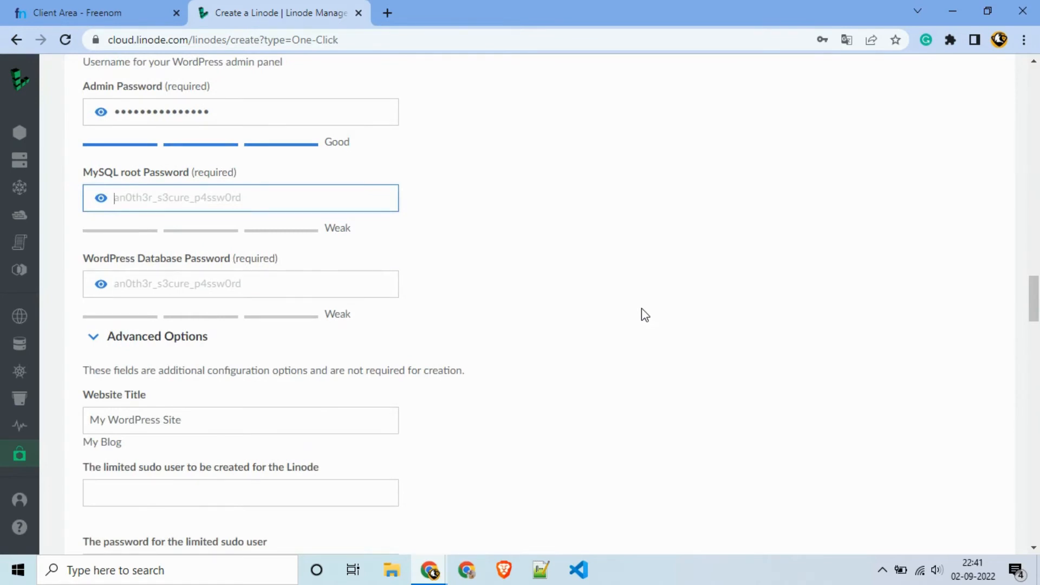
text(•)
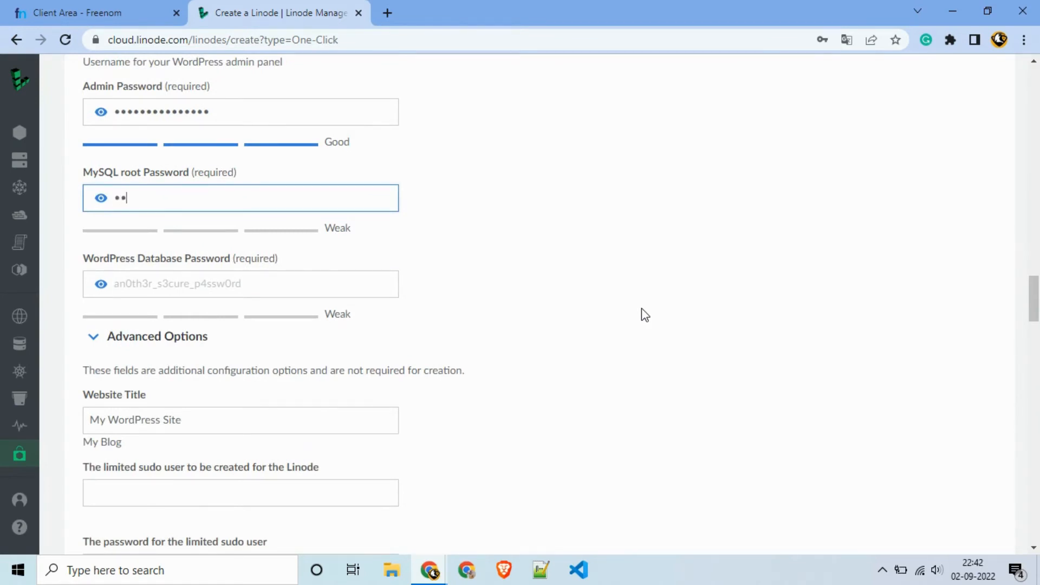
text(•••••••••)
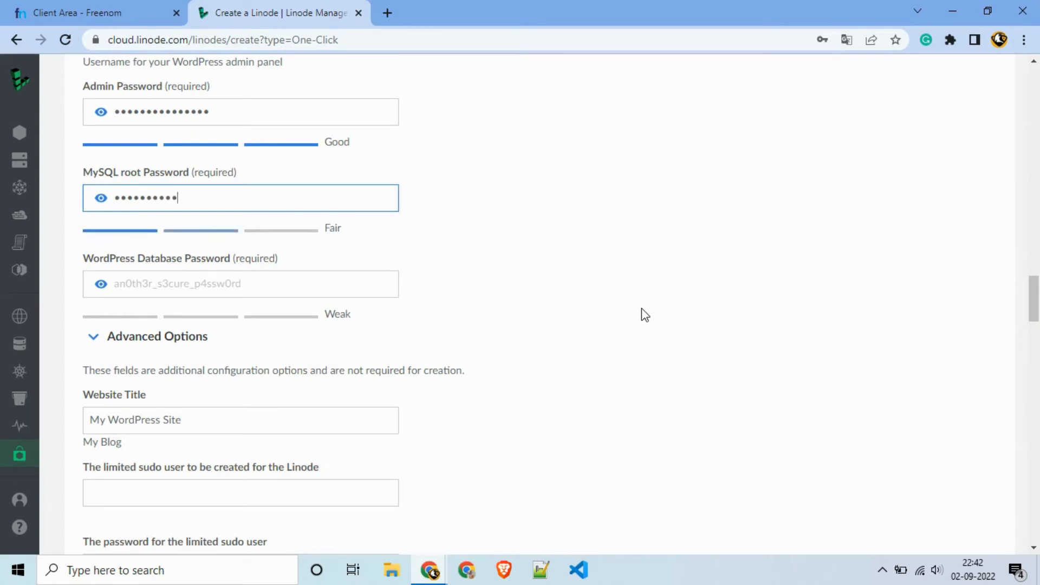
text(•••••)
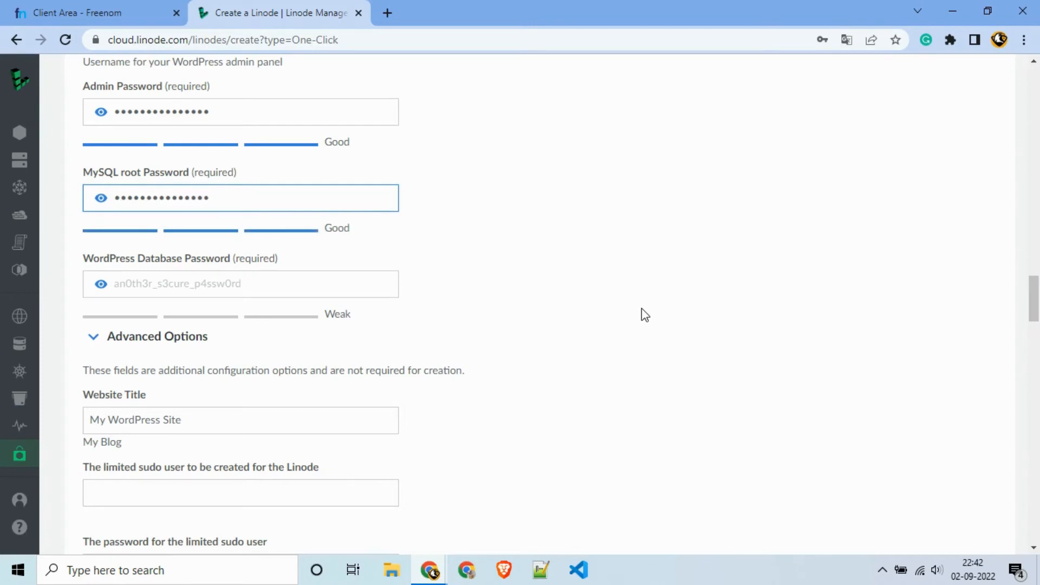
click(295, 284)
scroll(295, 286, down, 1)
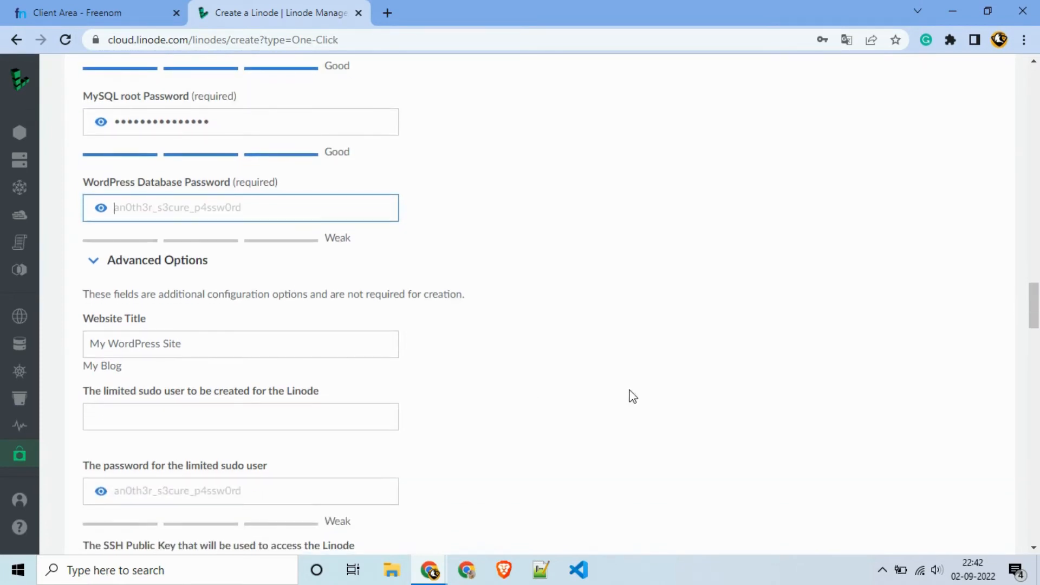
text(•)
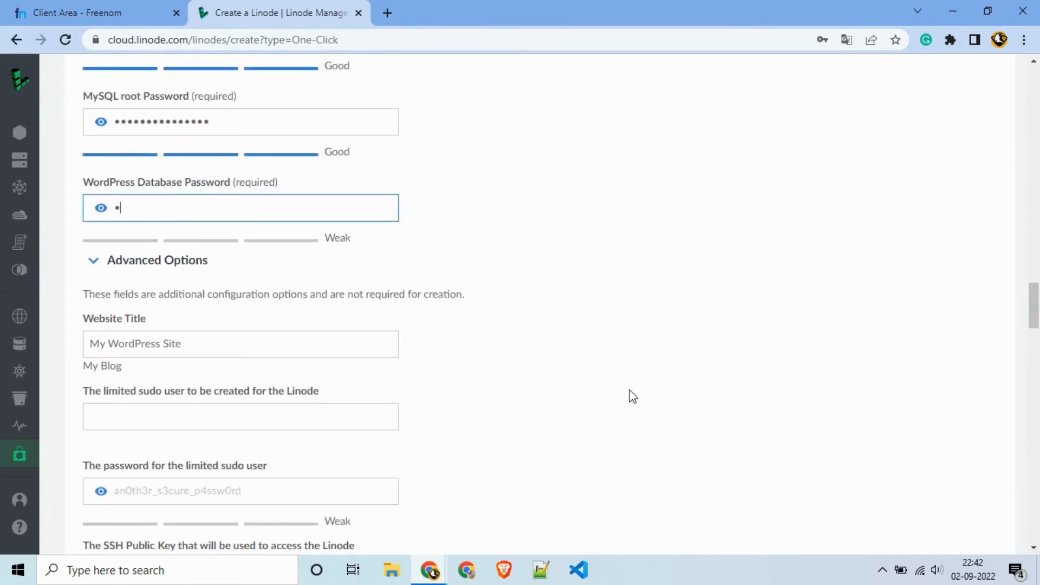
text(••••••)
key(BackSpace)
key(BackSpace)
text(••••)
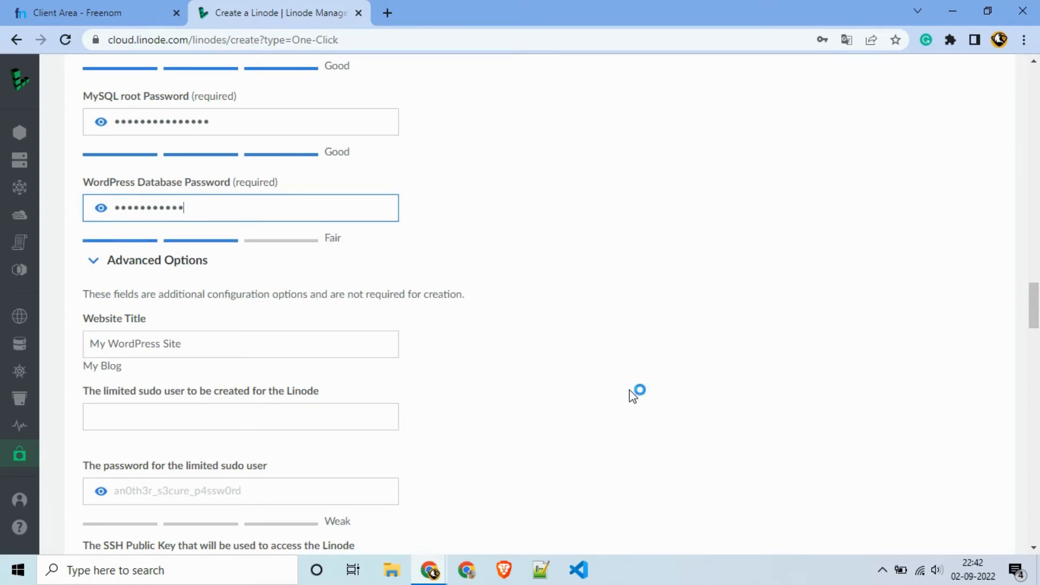
text(••••)
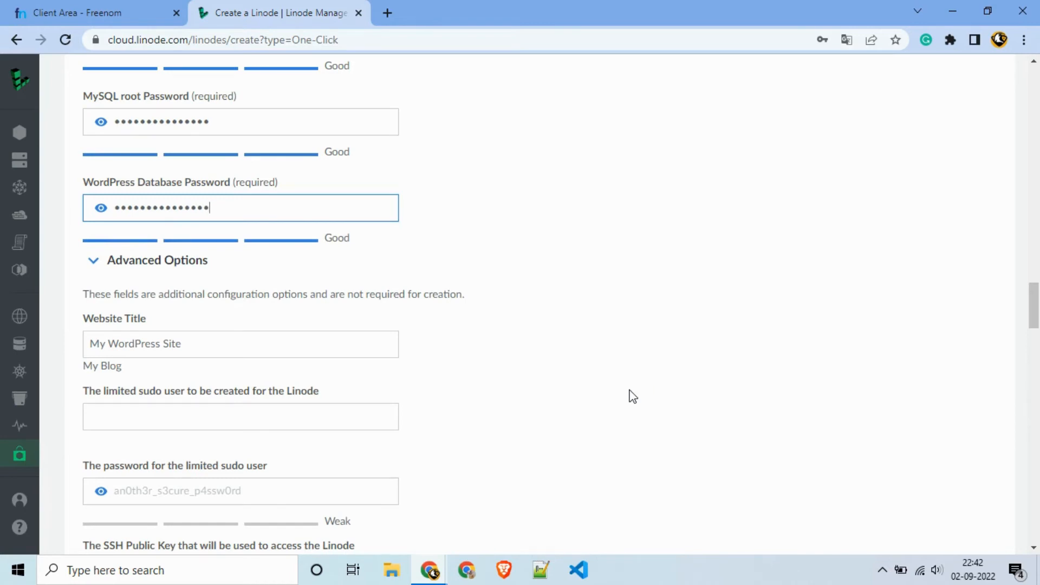
key(BackSpace)
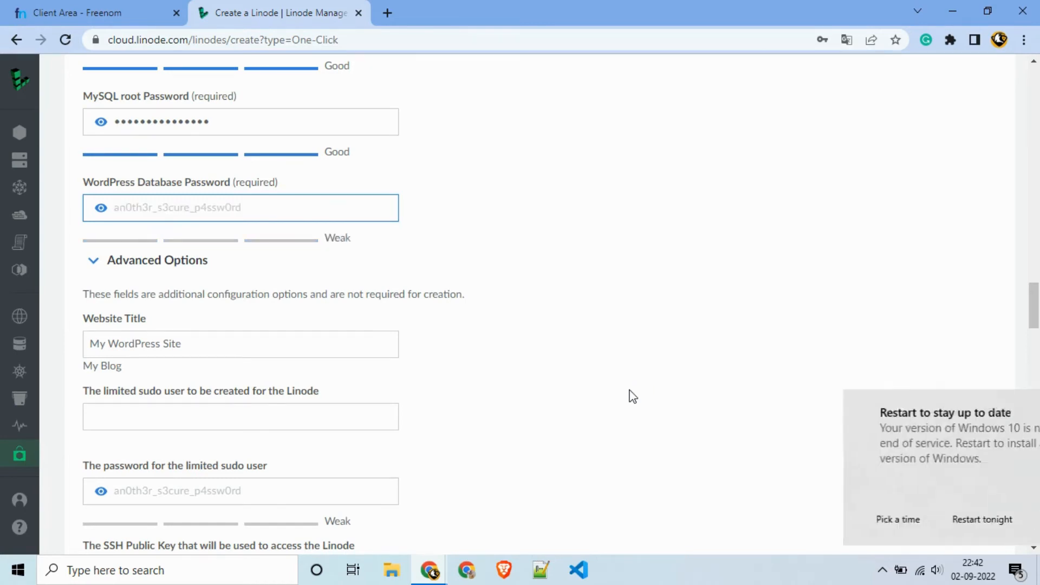
text(•)
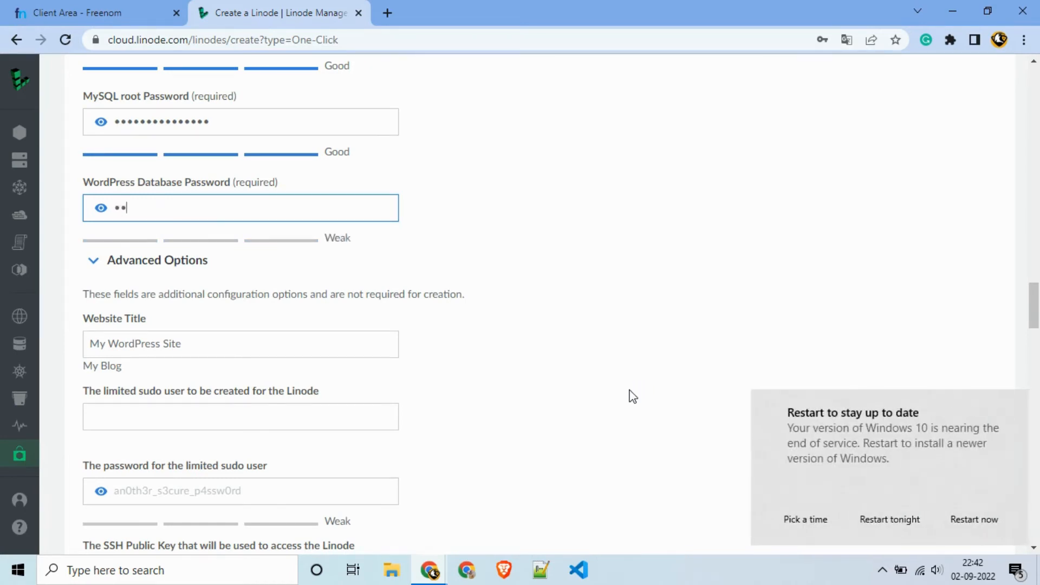
text(••••)
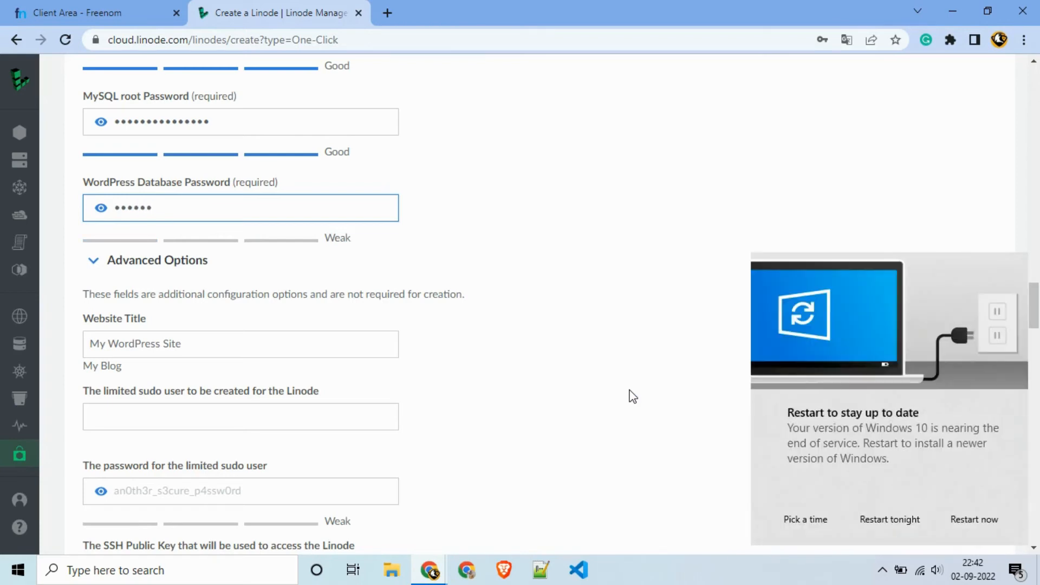
text(••••)
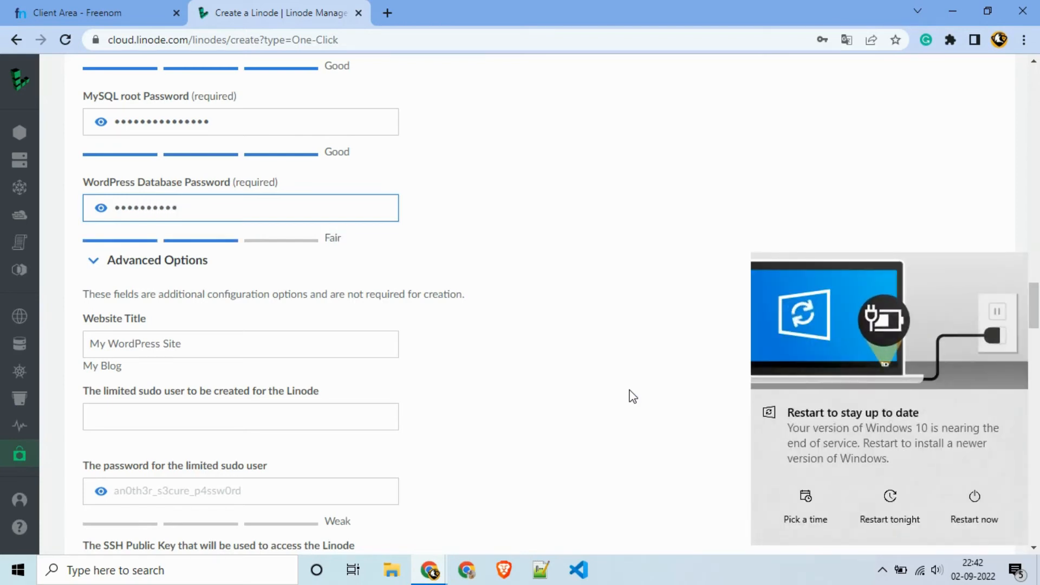
text(•••••)
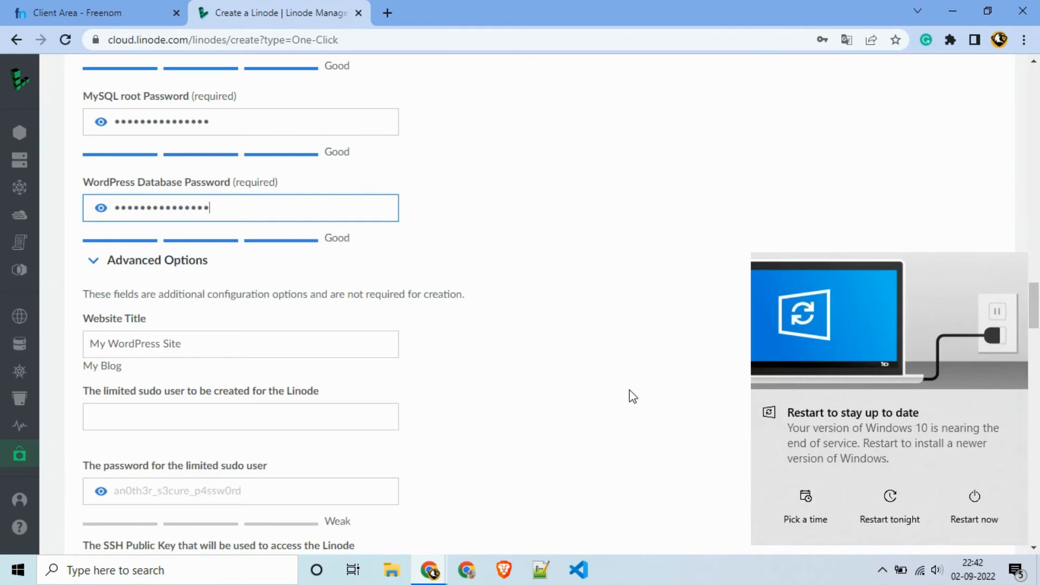
scroll(292, 178, down, 5)
scroll(241, 175, up, 3)
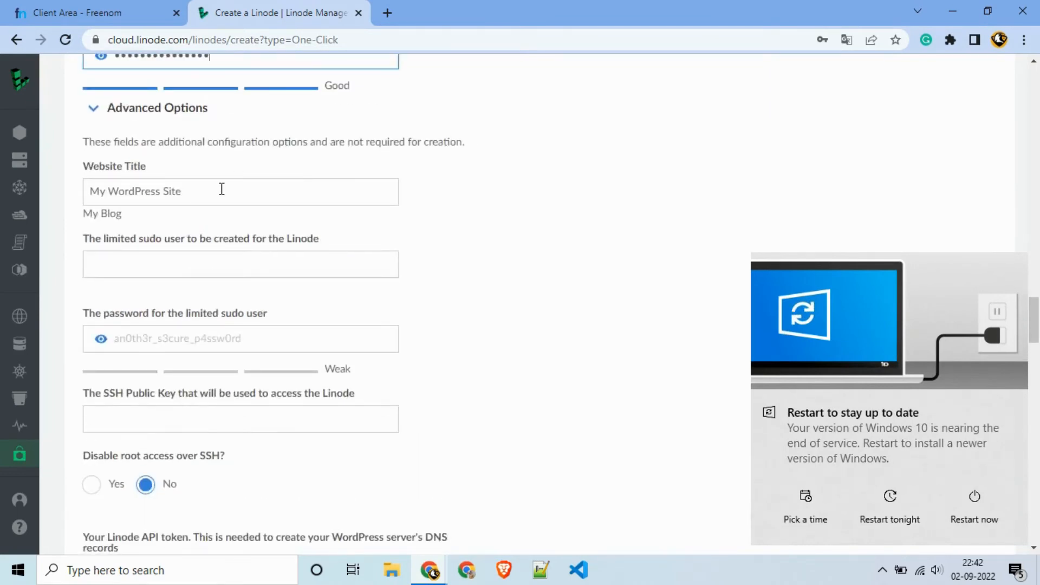
Step: Clear the default Website Title for SOS NCC and dismiss the Windows restart notification
click(221, 189)
key(BackSpace)
key(BackSpace)
key(BackSpace)
key(BackSpace)
key(BackSpace)
key(BackSpace)
key(BackSpace)
key(BackSpace)
key(BackSpace)
key(BackSpace)
key(BackSpace)
key(BackSpace)
key(BackSpace)
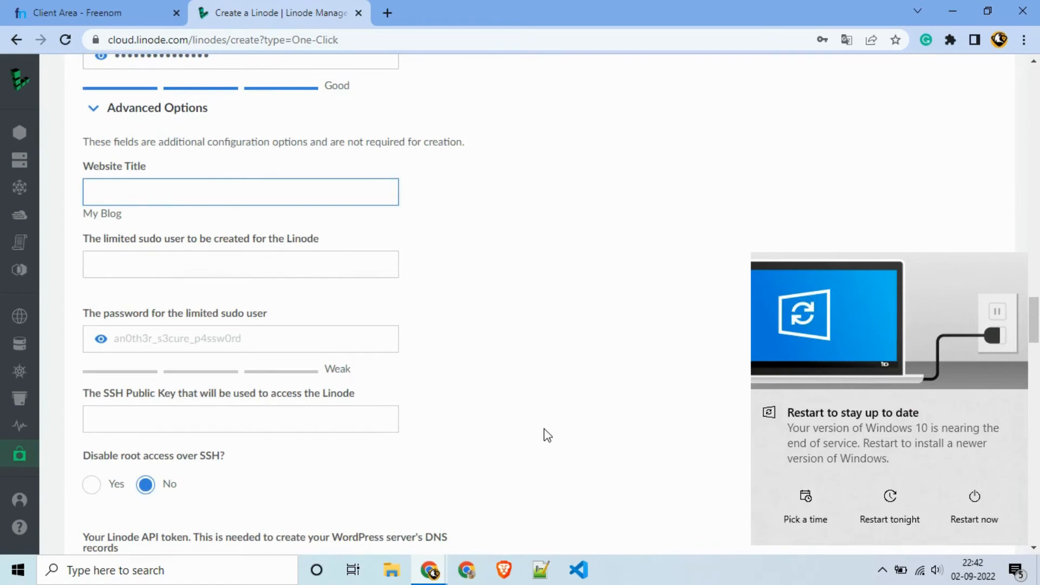
mouse_move(967, 514)
click(1014, 404)
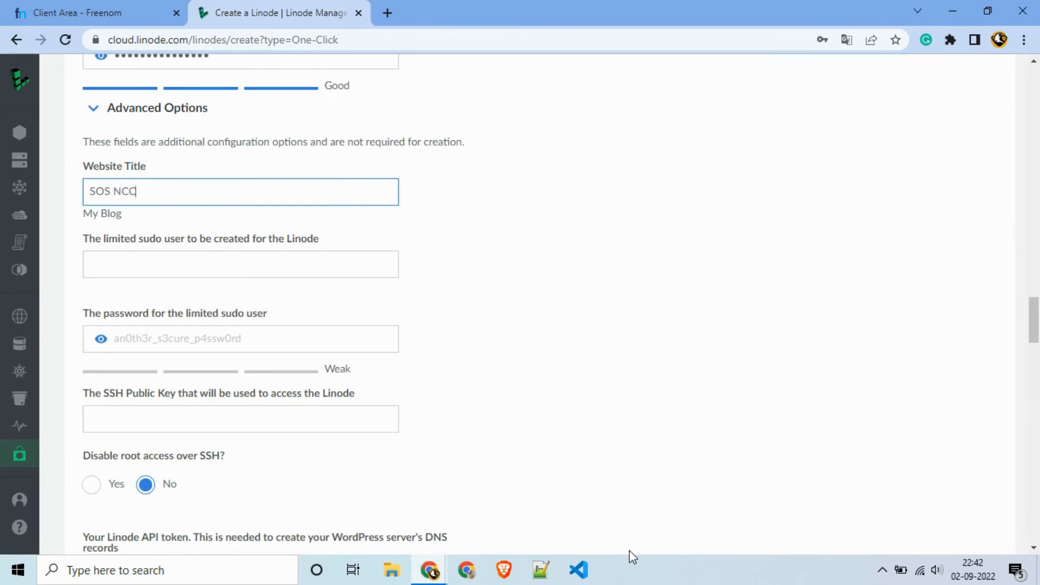
Step: Set the Domain to sosncc.tk and choose Debian 11 as the image
scroll(374, 401, down, 2)
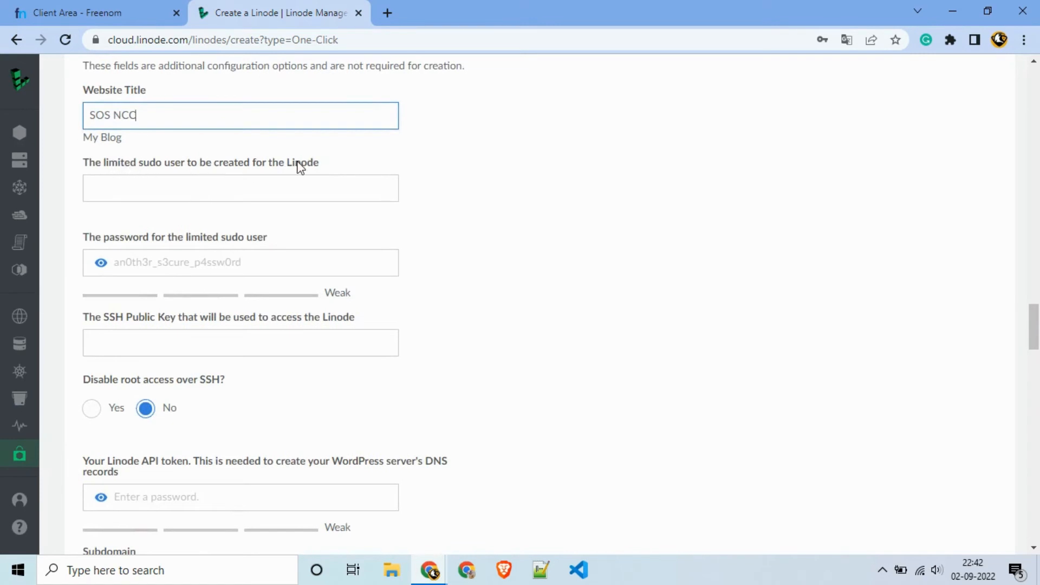
scroll(258, 171, down, 2)
scroll(228, 162, down, 4)
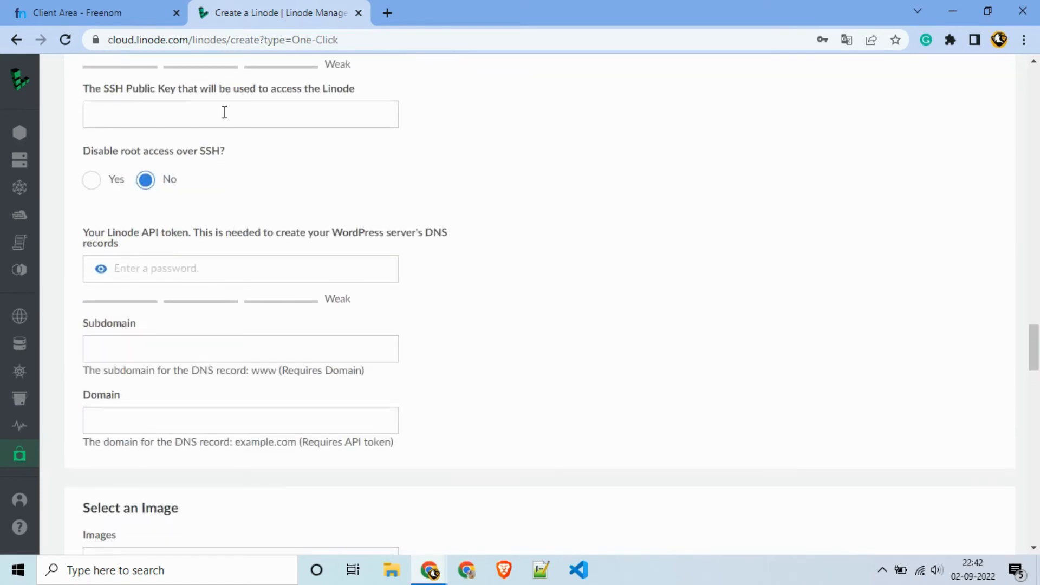
scroll(252, 189, down, 2)
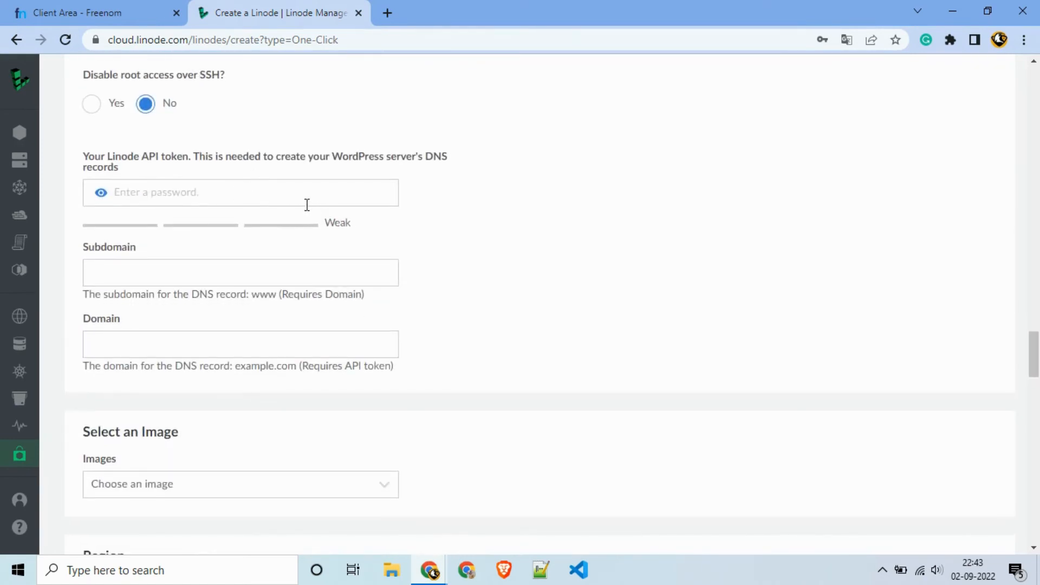
scroll(238, 213, down, 2)
scroll(183, 240, down, 2)
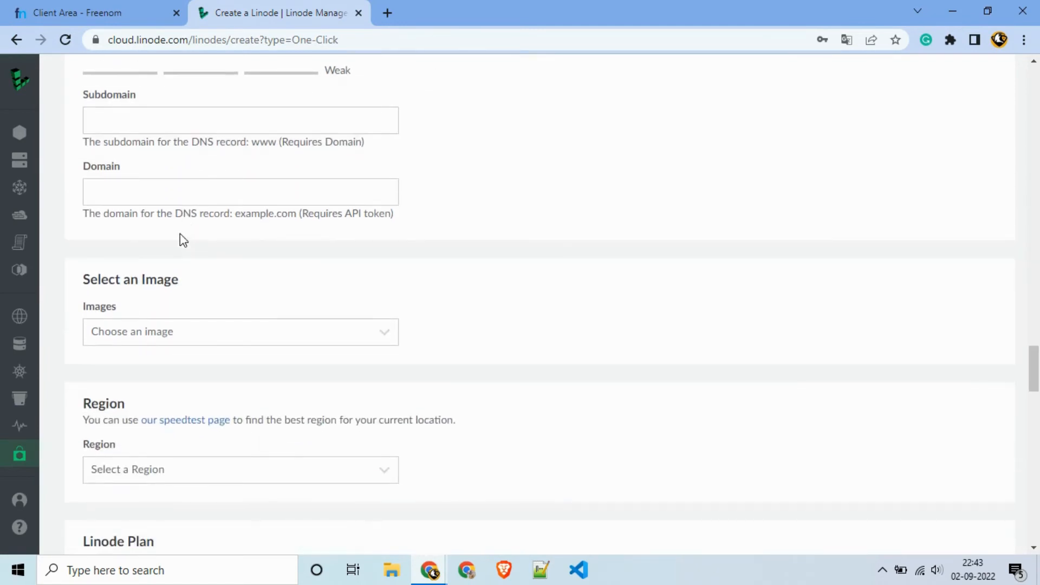
click(139, 198)
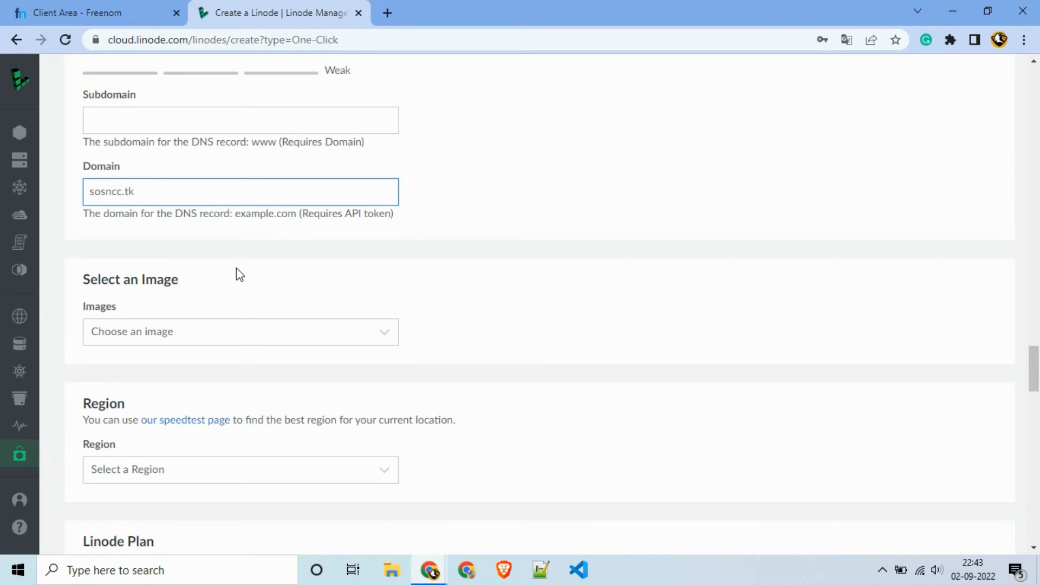
scroll(236, 267, down, 3)
click(179, 181)
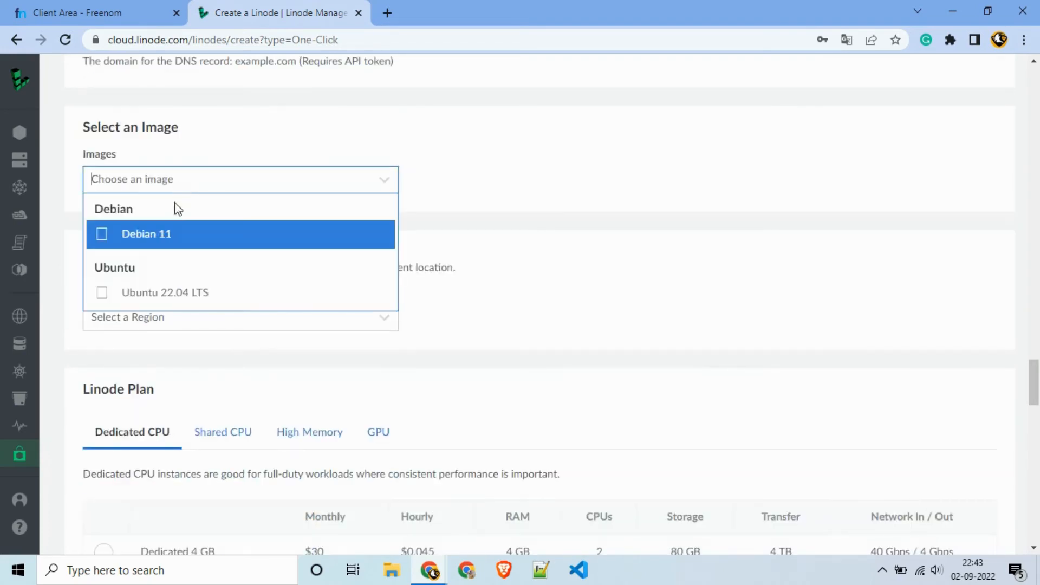
click(173, 236)
scroll(169, 237, down, 3)
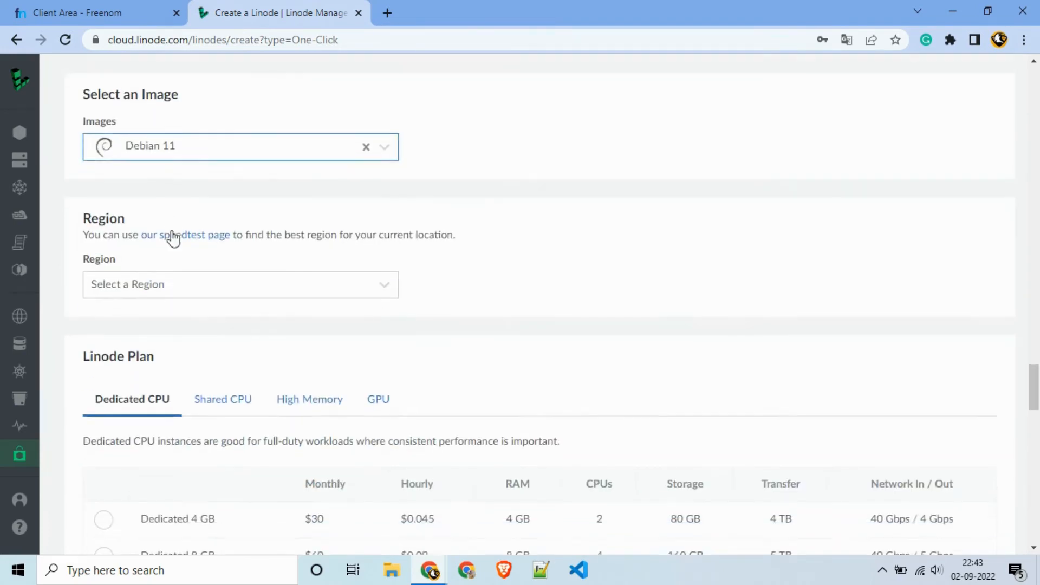
scroll(173, 179, up, 1)
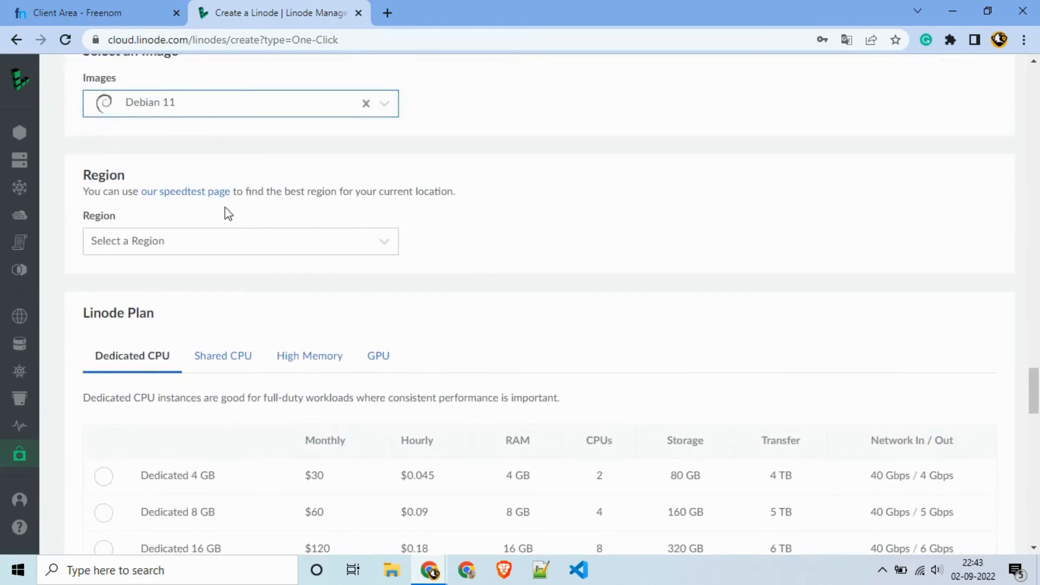
Step: Choose Mumbai, IN as the region
click(183, 253)
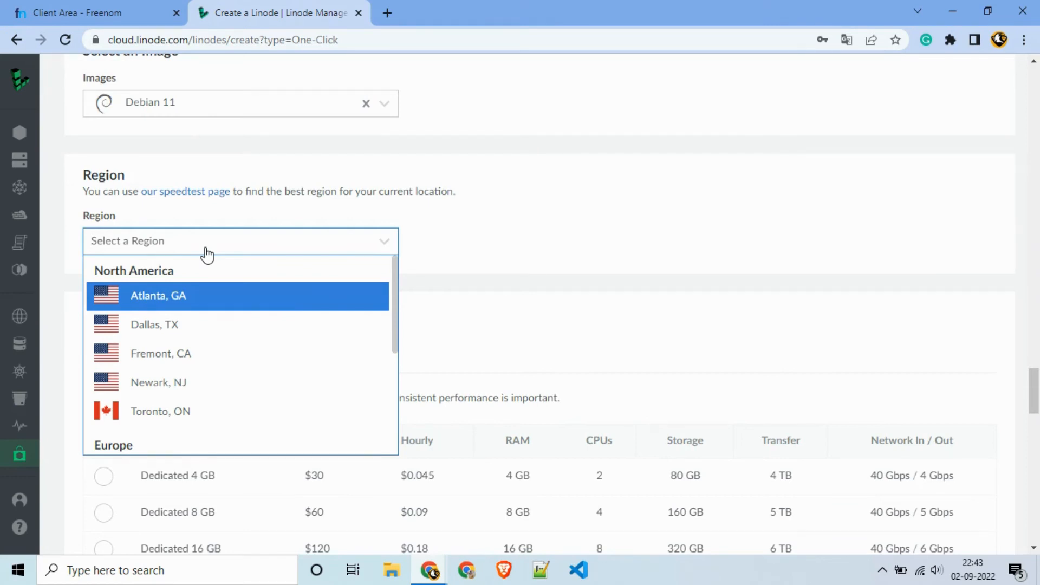
text(mu)
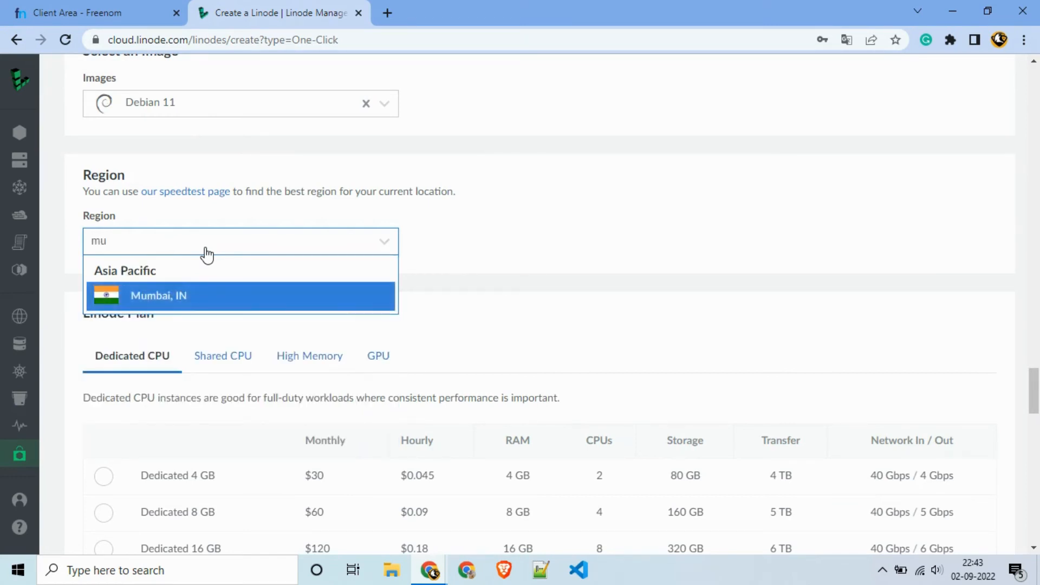
click(233, 294)
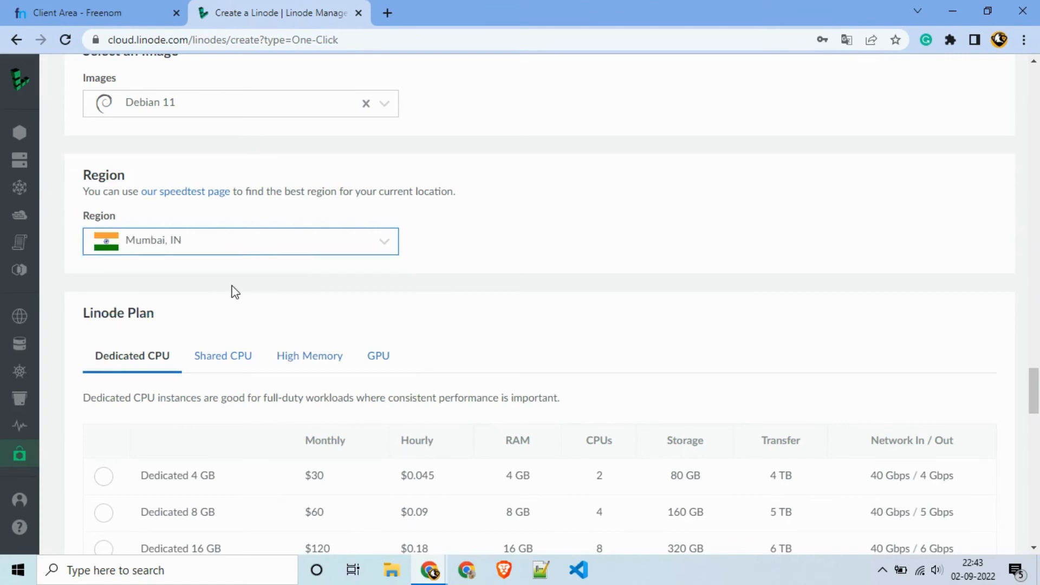
Step: Select the Nanode 1 GB shared CPU plan ($5 monthly)
scroll(232, 289, down, 3)
scroll(220, 204, down, 1)
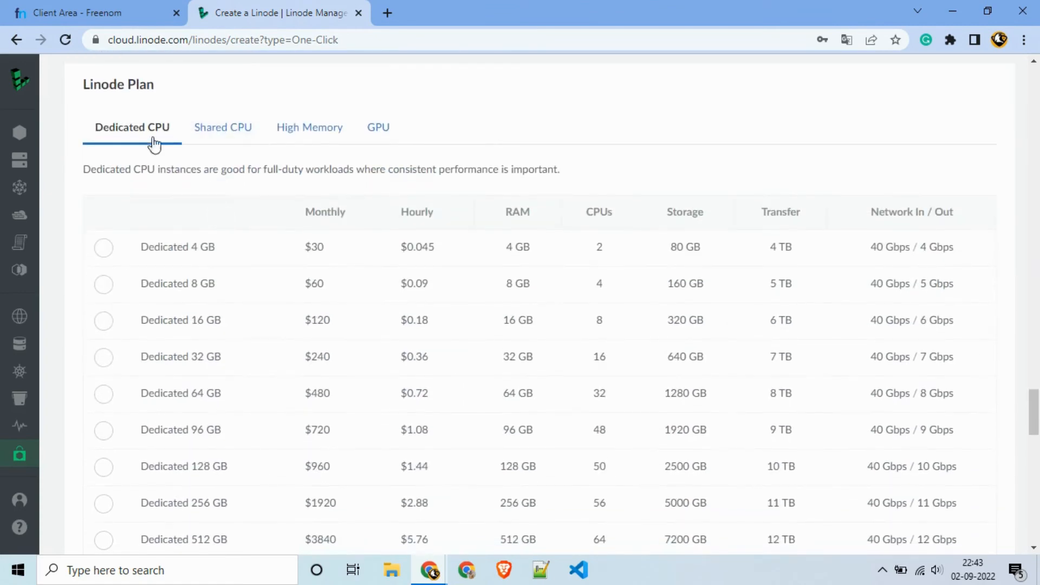
scroll(217, 214, down, 1)
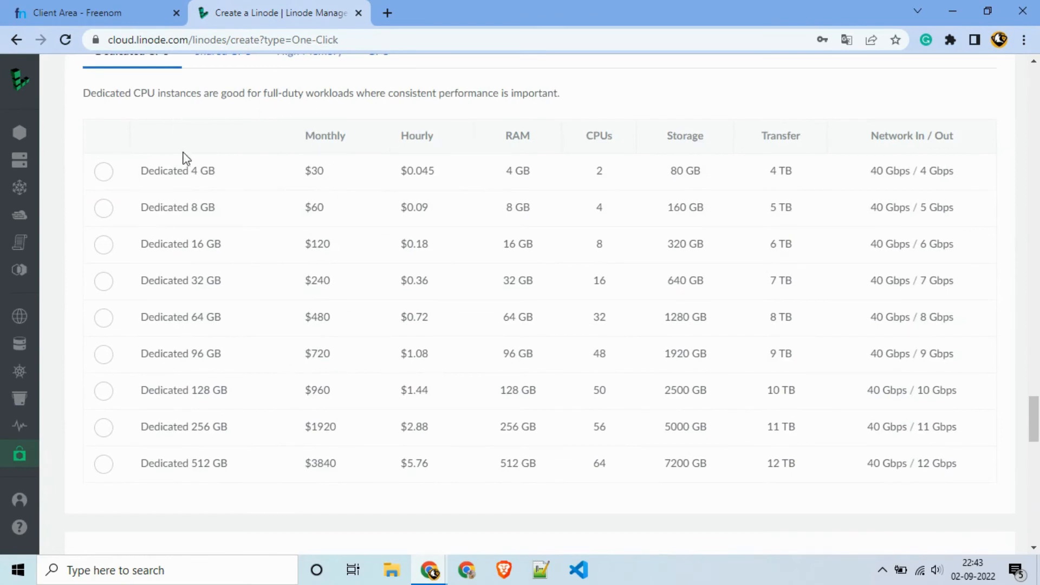
scroll(187, 160, up, 1)
click(224, 129)
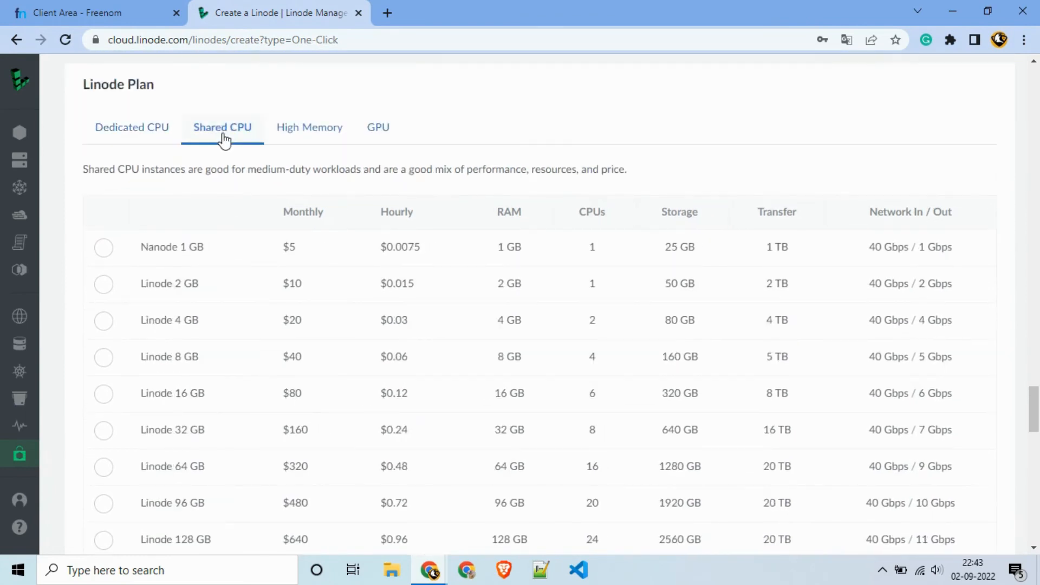
scroll(223, 142, down, 1)
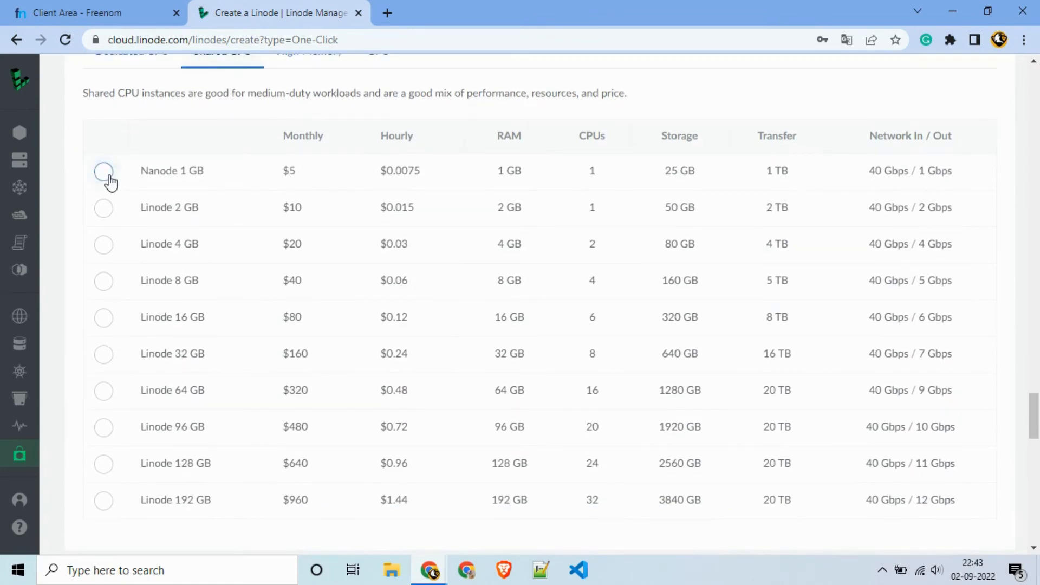
click(106, 173)
scroll(311, 179, down, 8)
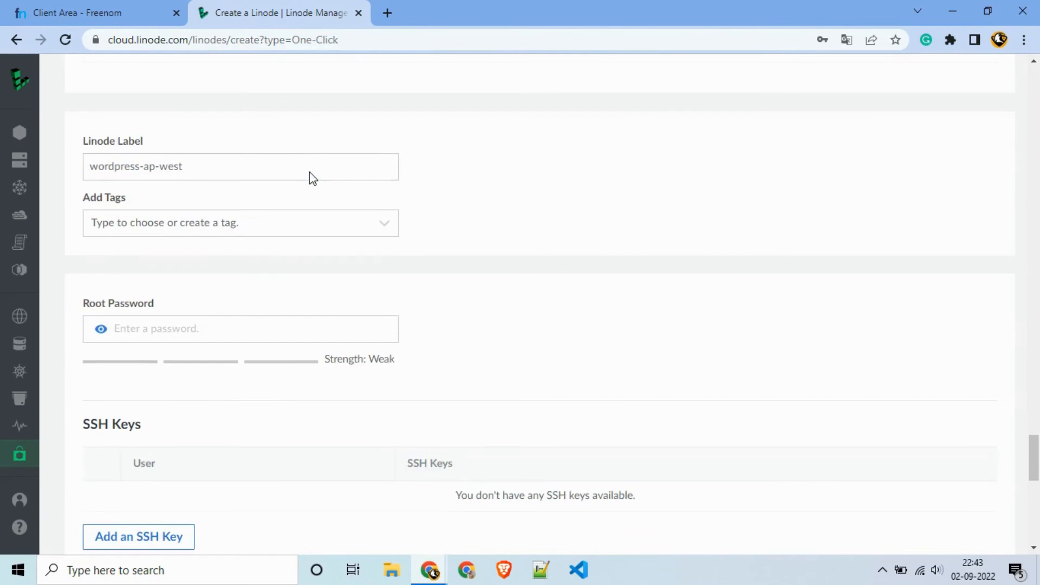
Step: Open the Linodes list in a separate tab to view it, then return to the create form
click(247, 164)
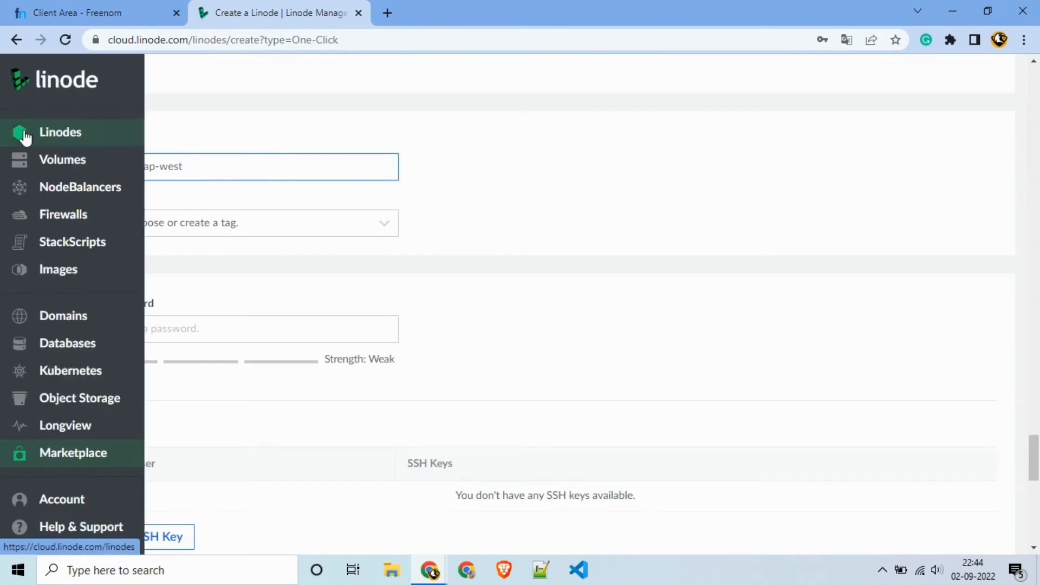
middle_click(27, 133)
click(461, 13)
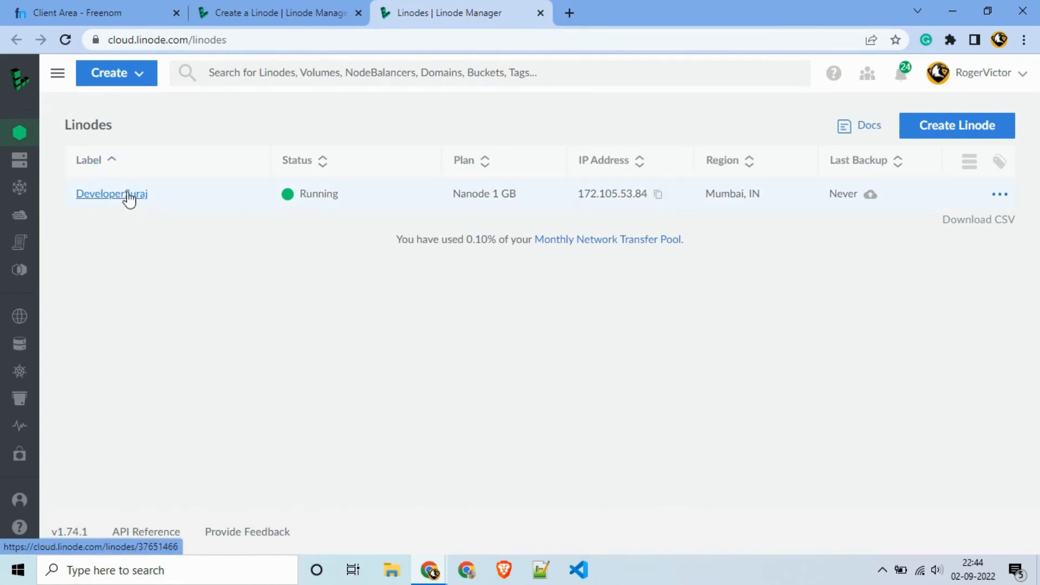
click(340, 15)
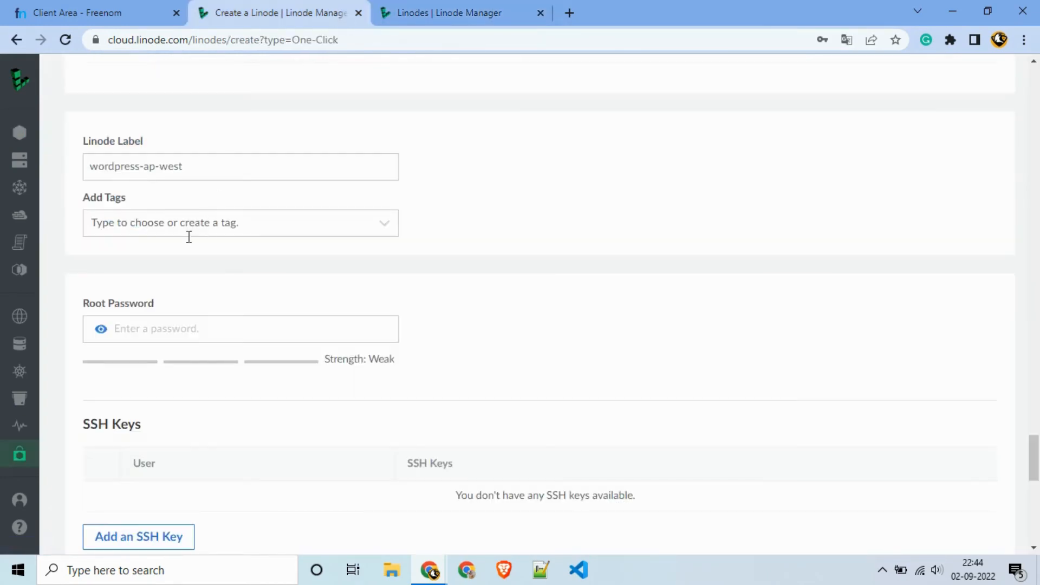
Step: Replace the wordpress-ap-west label with SOS_NCC and review the Debian 11, Mumbai, Nanode 1 GB summary
click(199, 168)
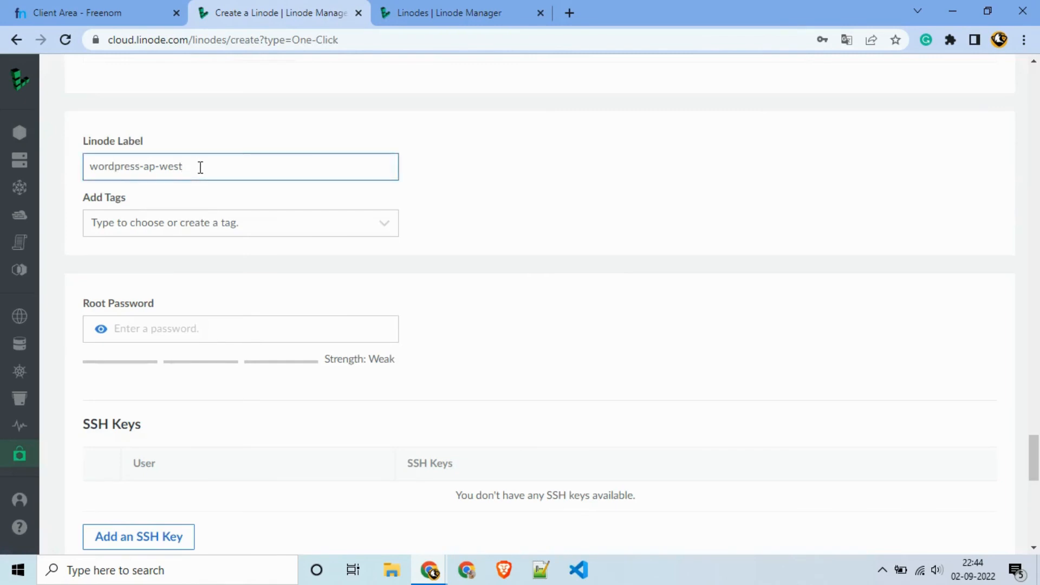
key(BackSpace)
key(BackSpace)
key(BackSpace)
key(BackSpace)
key(BackSpace)
key(BackSpace)
key(BackSpace)
key(BackSpace)
key(BackSpace)
key(BackSpace)
key(BackSpace)
key(BackSpace)
key(BackSpace)
key(BackSpace)
key(BackSpace)
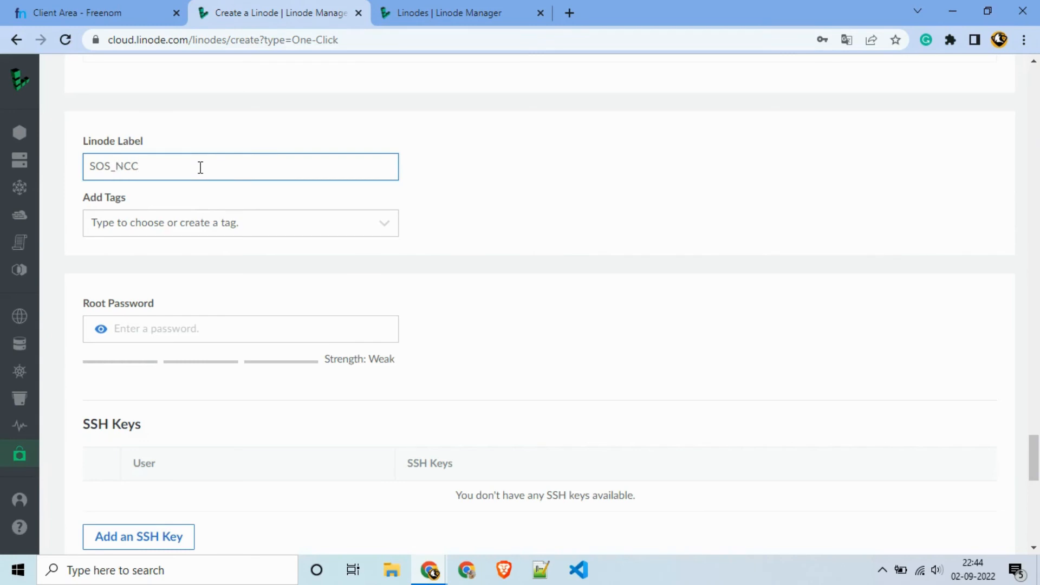
scroll(209, 176, down, 1)
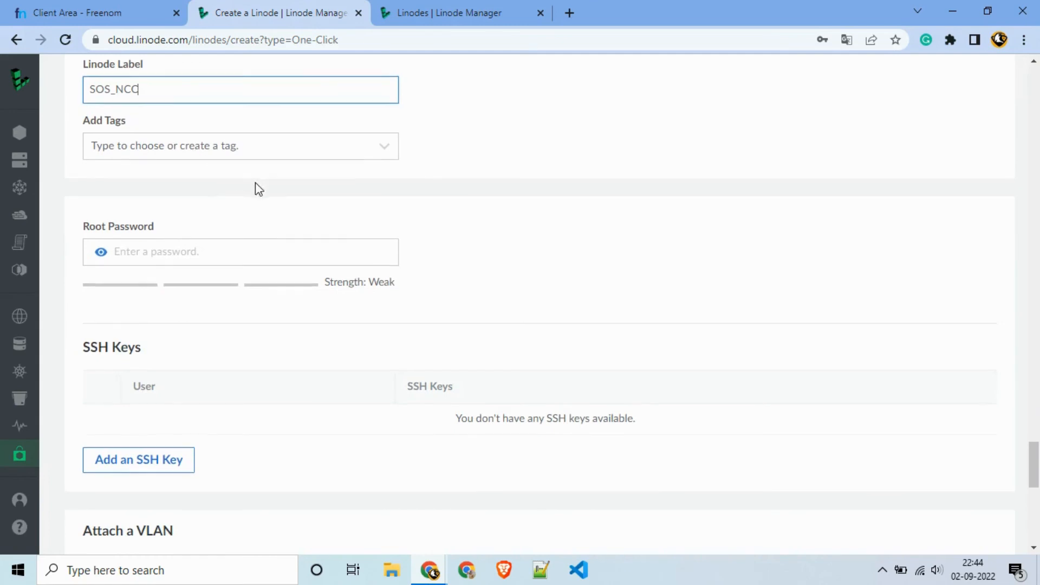
scroll(256, 188, down, 1)
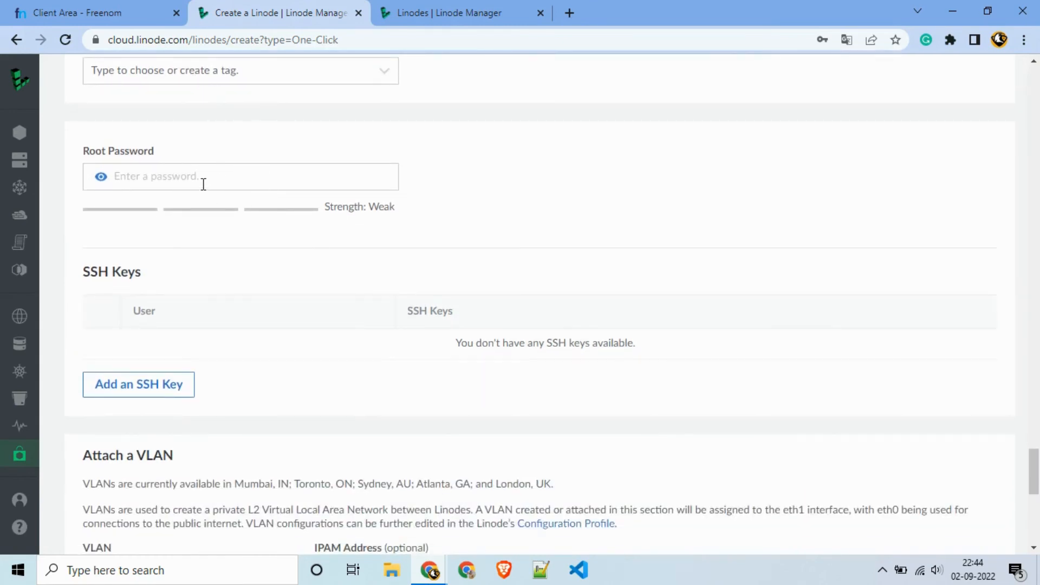
scroll(203, 184, down, 1)
scroll(202, 220, down, 2)
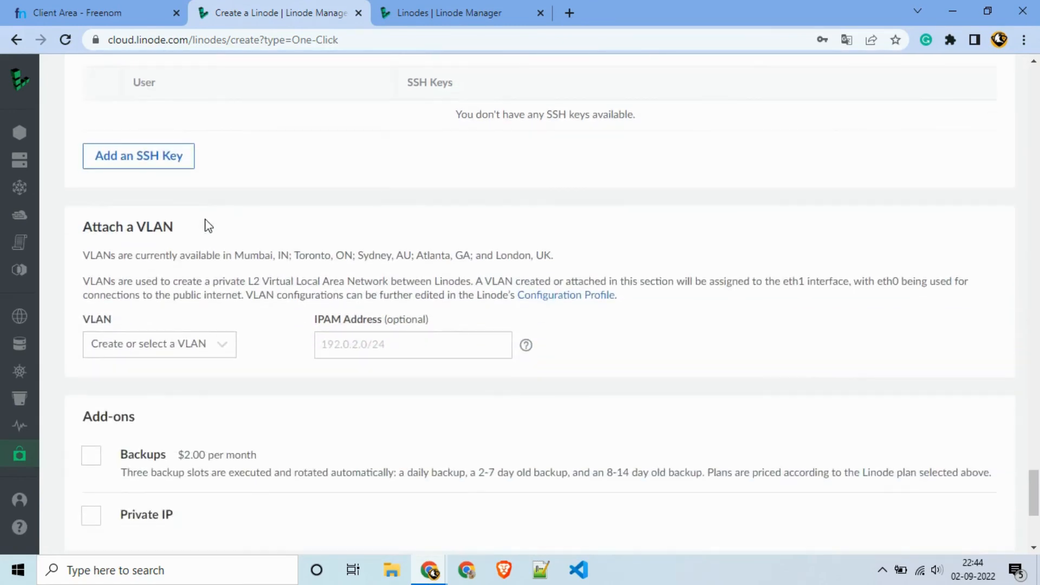
scroll(209, 225, down, 2)
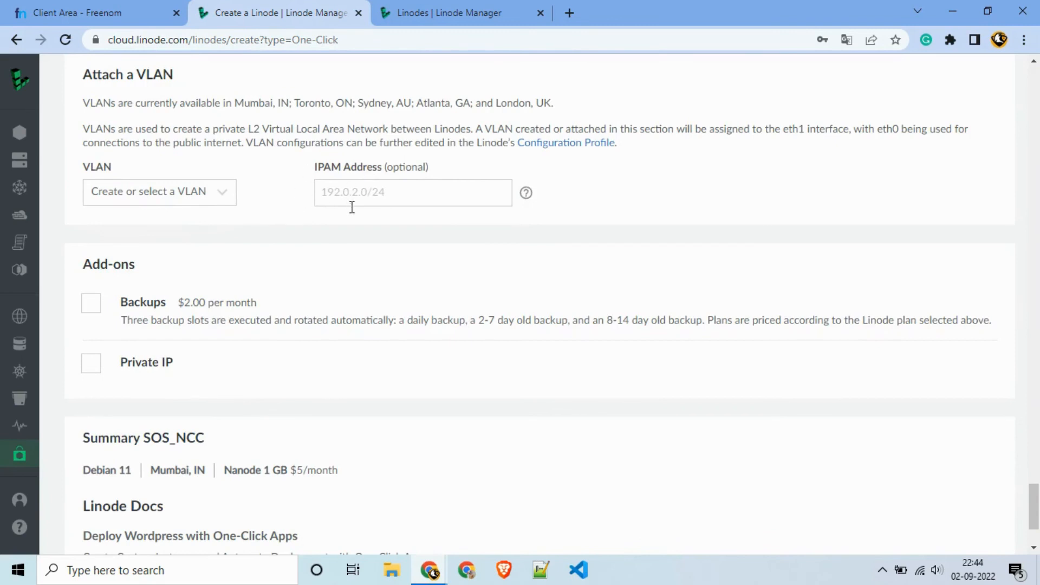
scroll(346, 207, down, 2)
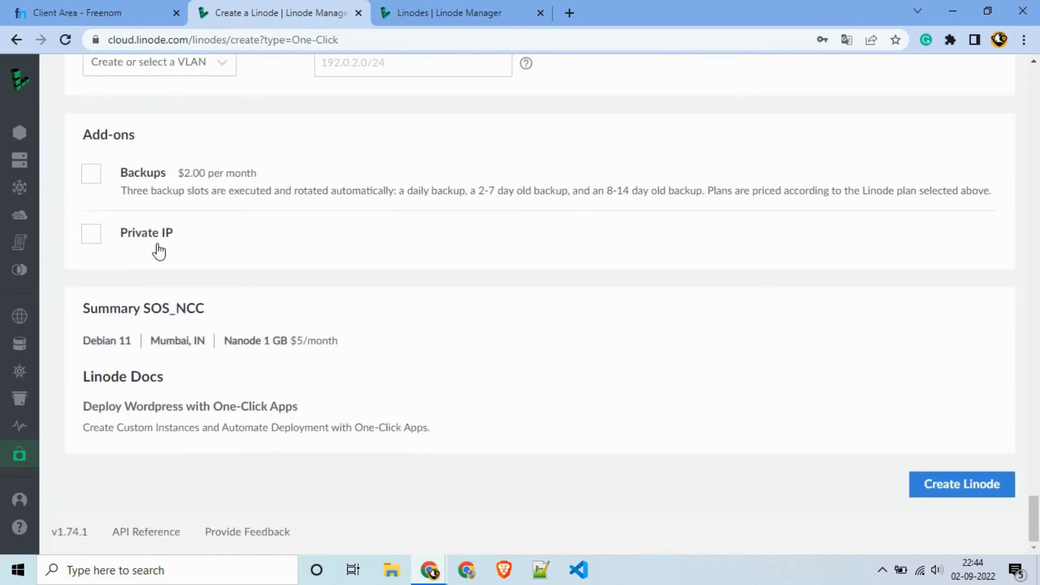
Step: Fix the missing root password error with a Good-rated password and create SOS_NCC
click(930, 484)
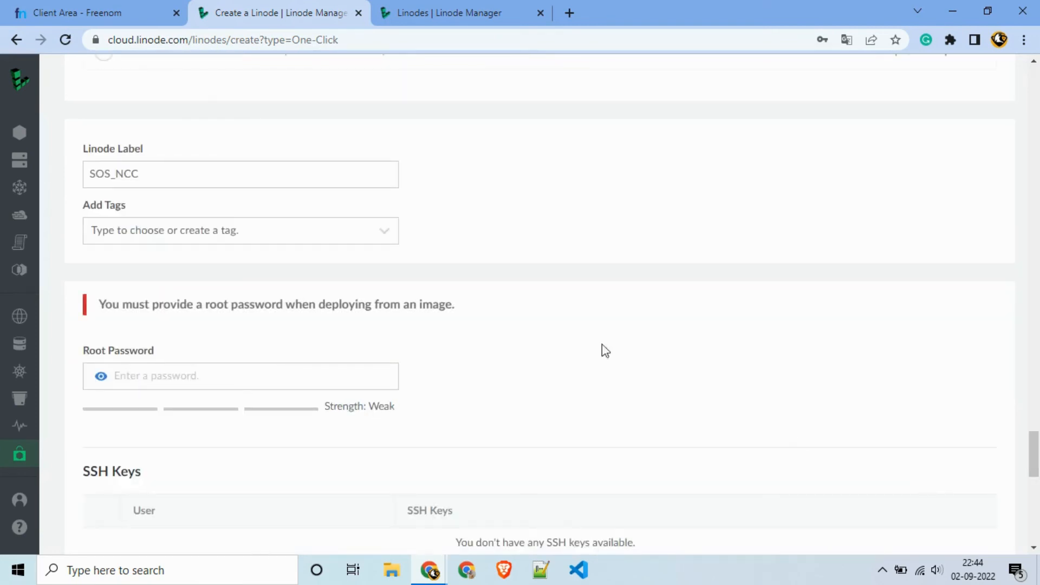
drag(206, 305, 329, 316)
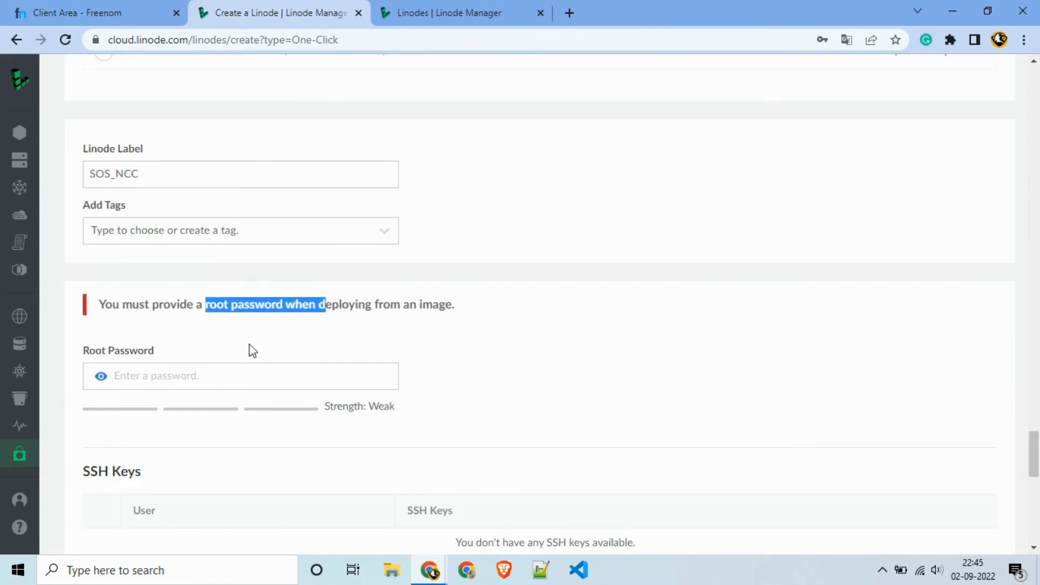
scroll(250, 343, down, 1)
click(211, 299)
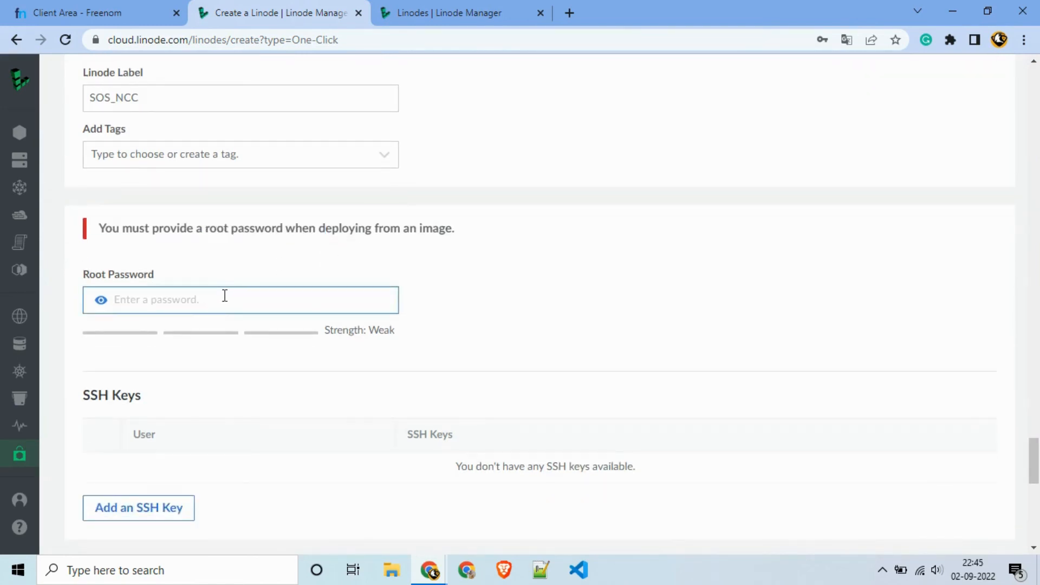
text(•••••••••••)
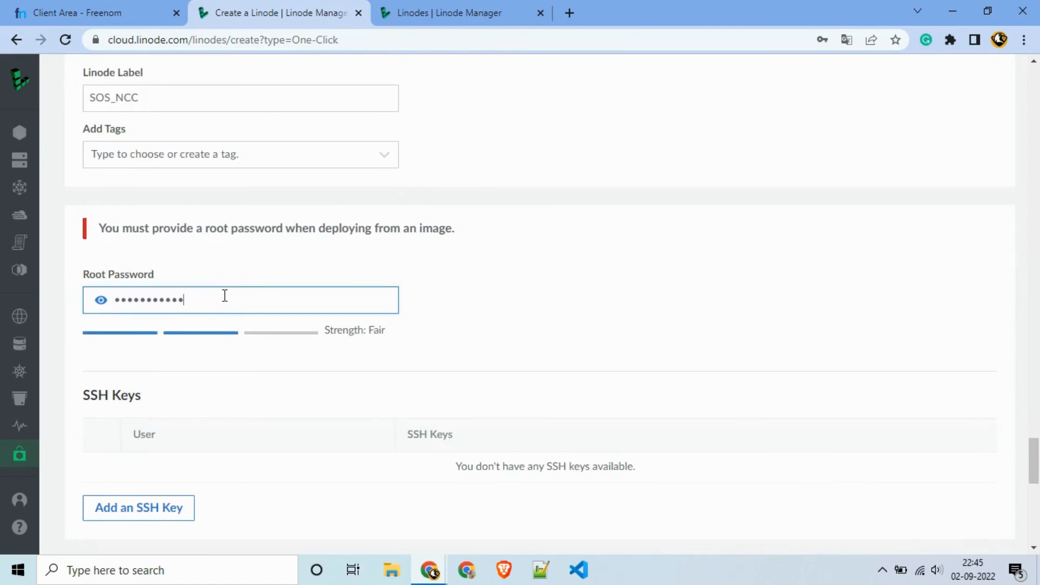
text(••••)
scroll(532, 326, down, 10)
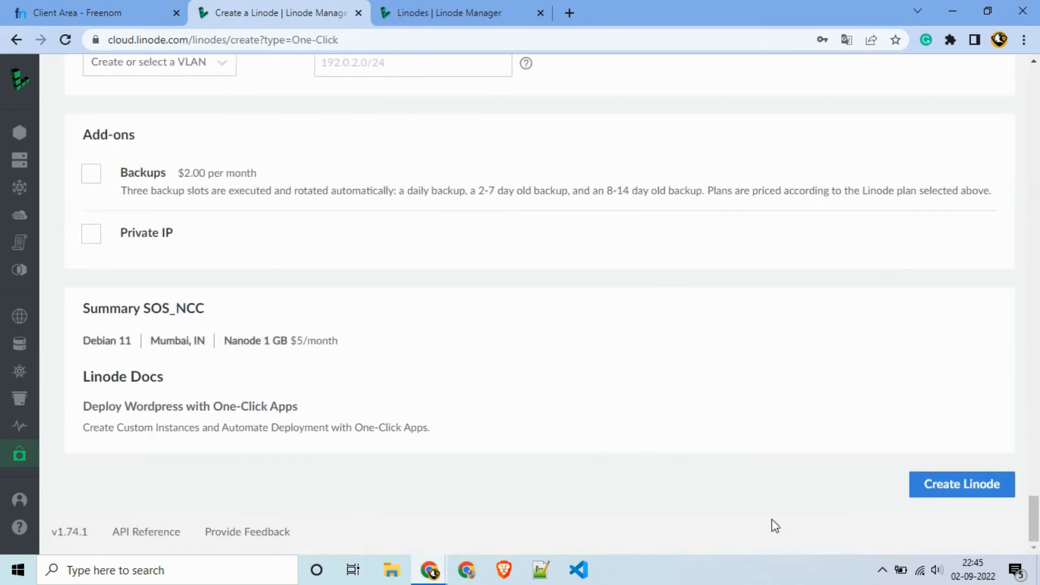
click(973, 486)
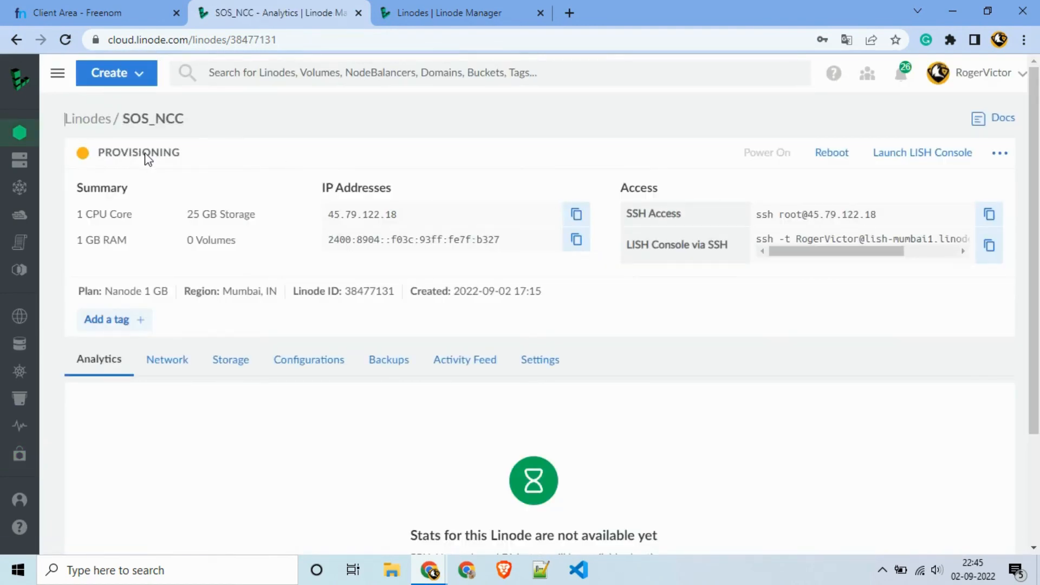
Step: Review the new SOS_NCC Linode's summary and its network details at 45.79.122.18
scroll(262, 194, down, 3)
scroll(259, 187, up, 3)
scroll(677, 288, down, 1)
scroll(108, 140, up, 1)
scroll(138, 254, down, 2)
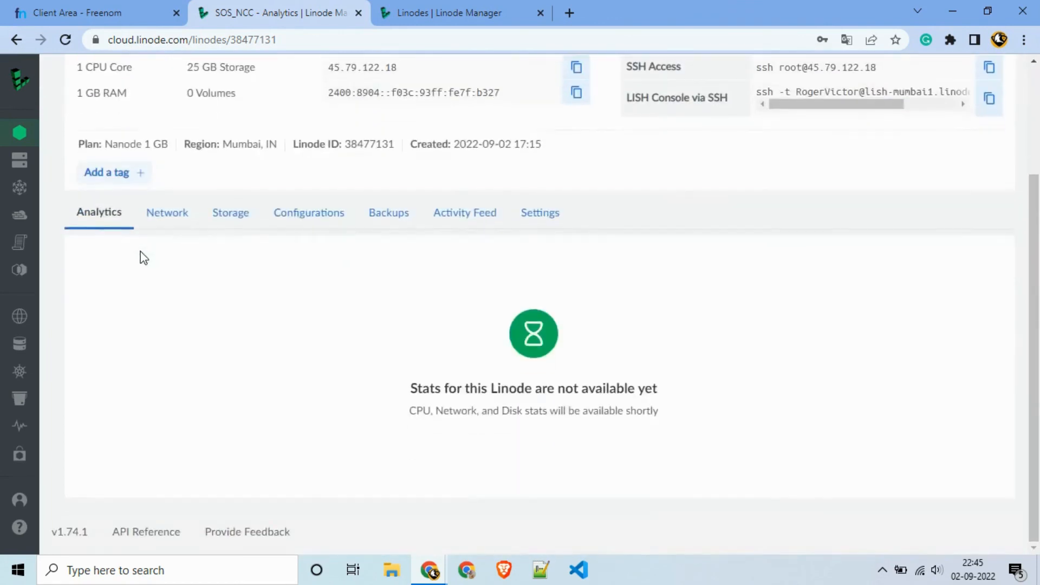
click(179, 214)
Step: Check the Debian 11 and swap disks and GRUB 2 configuration, then return to Linodes
scroll(217, 260, down, 2)
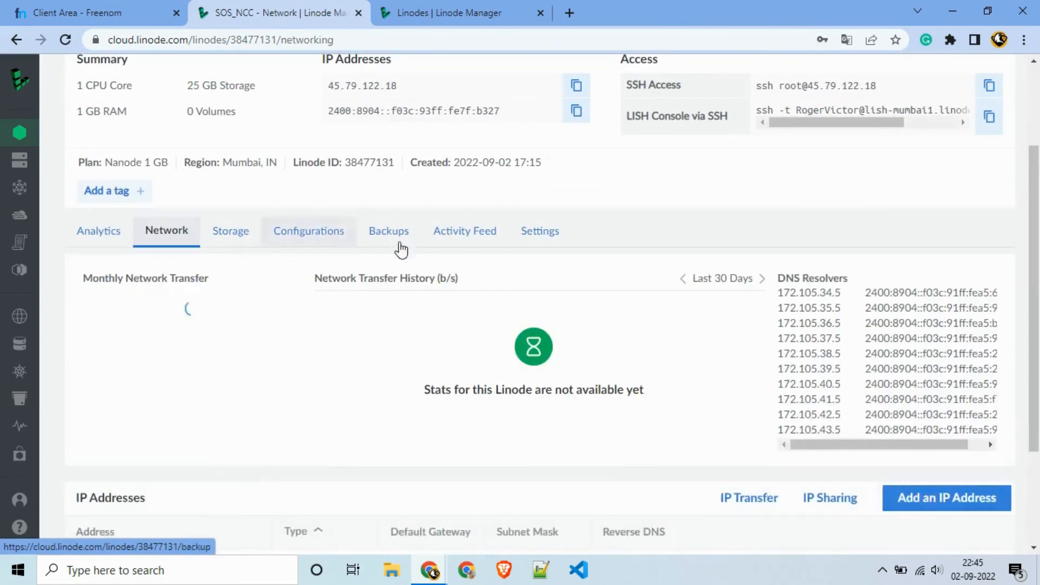
scroll(265, 292, down, 1)
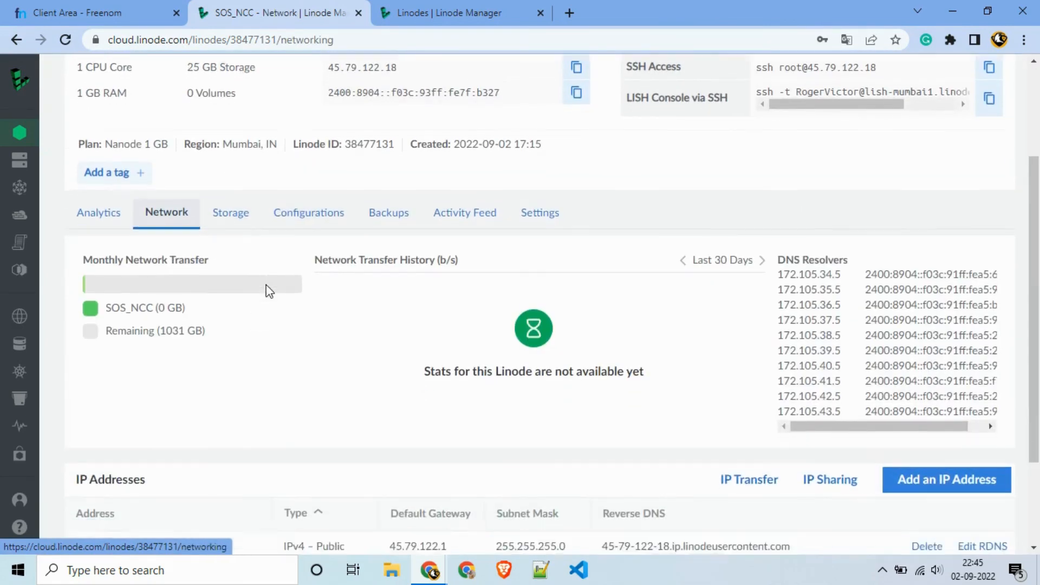
click(228, 164)
scroll(251, 192, down, 1)
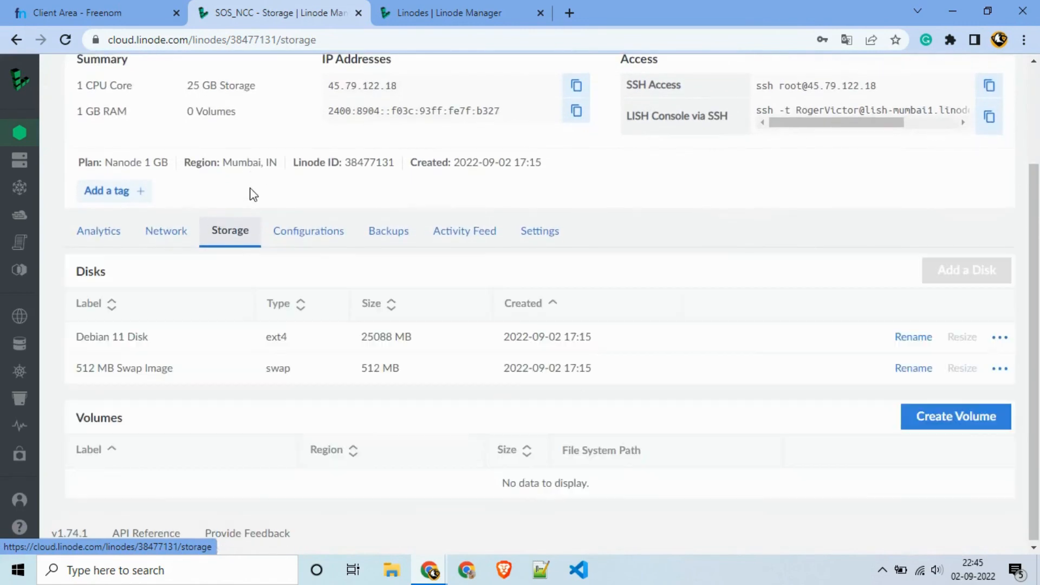
click(318, 229)
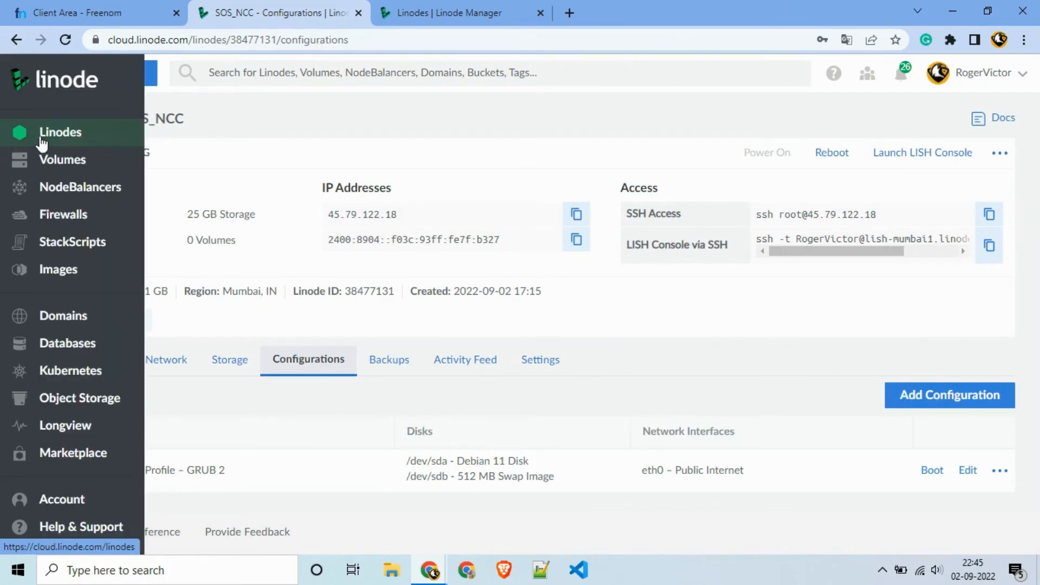
click(44, 133)
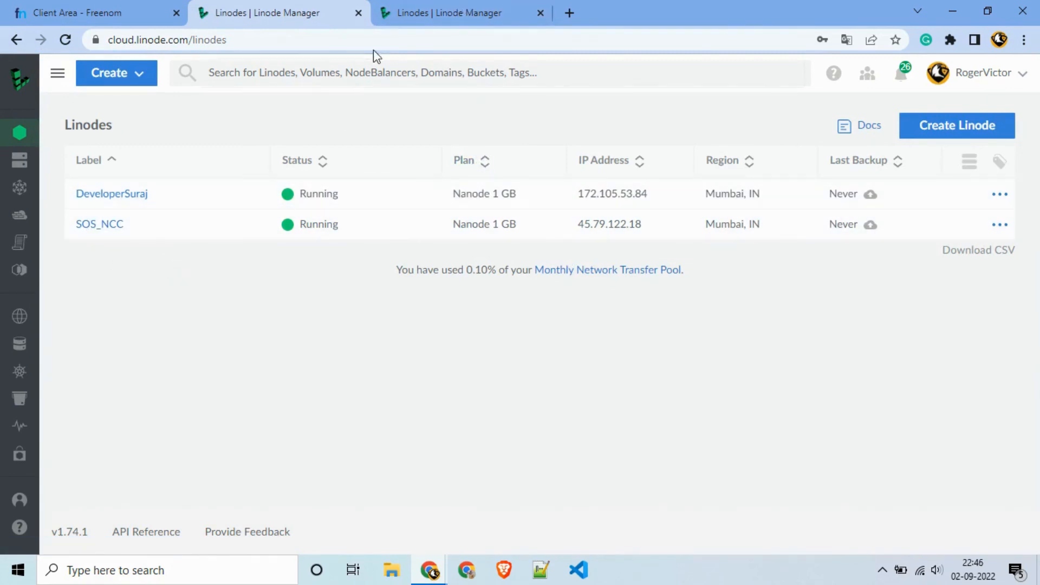
Step: Switch to the third tab and enter sosncc.tk in its address bar
click(397, 19)
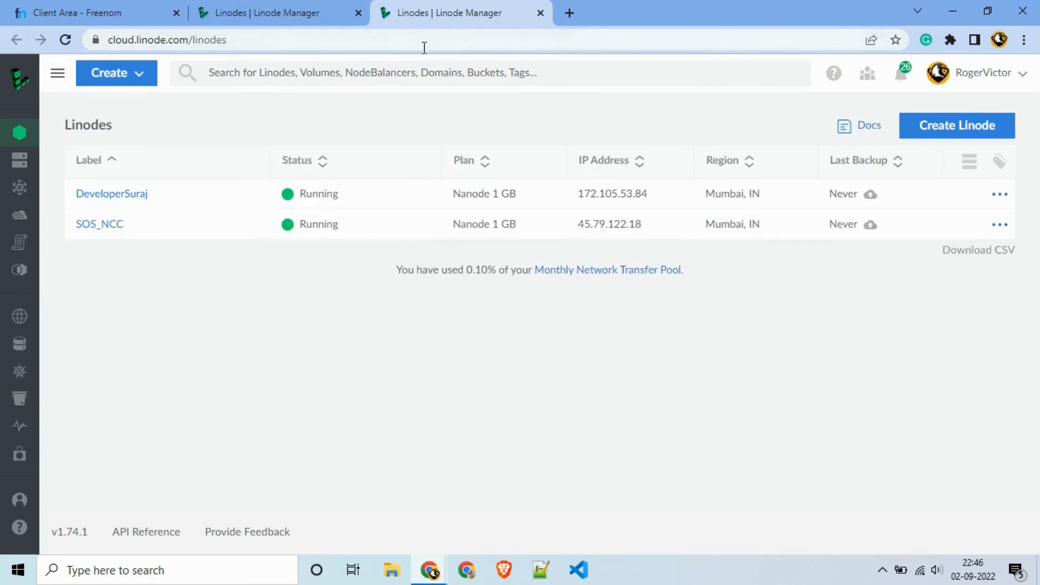
click(510, 42)
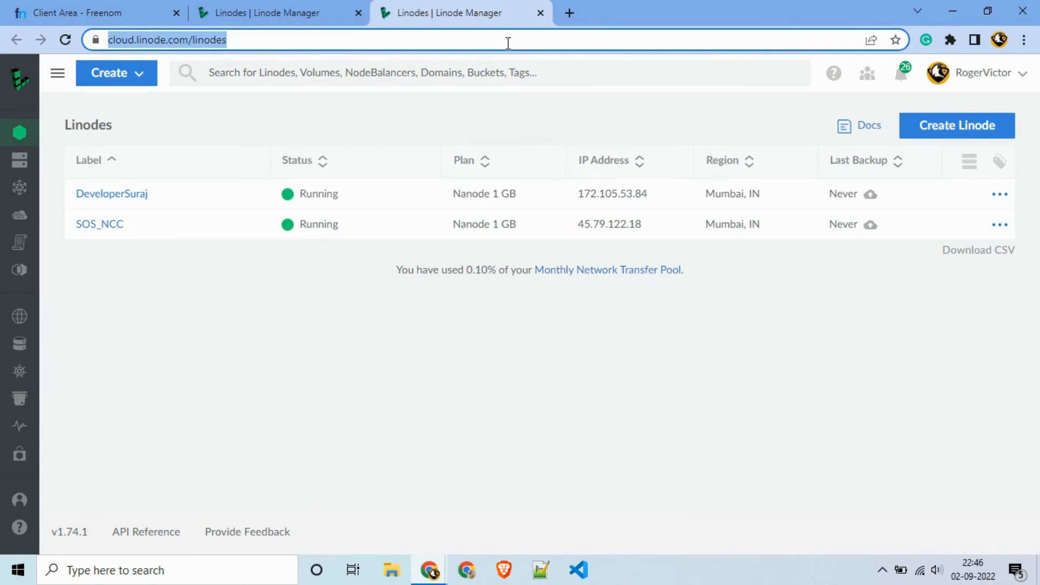
text(sos)
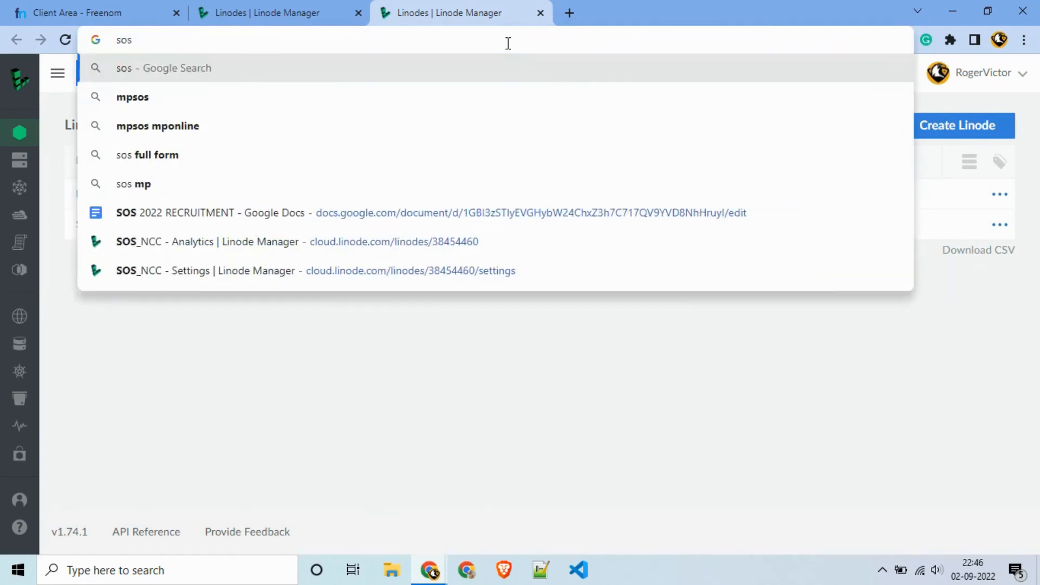
text(ncc.tk)
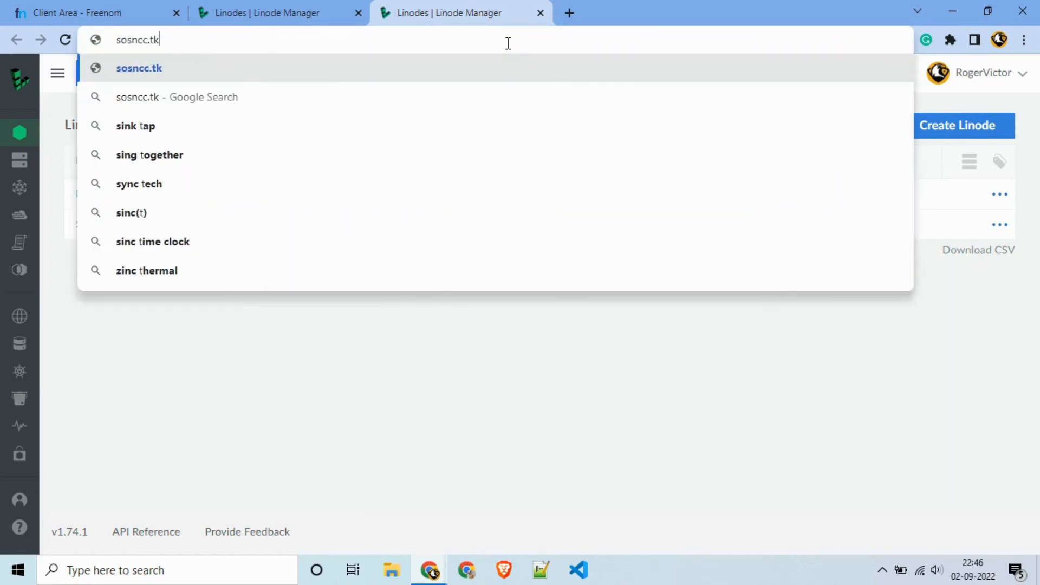
Step: Load and reload sosncc.tk, which fails with DNS_PROBE_FINISHED_NXDOMAIN, then return to Linodes
key(Return)
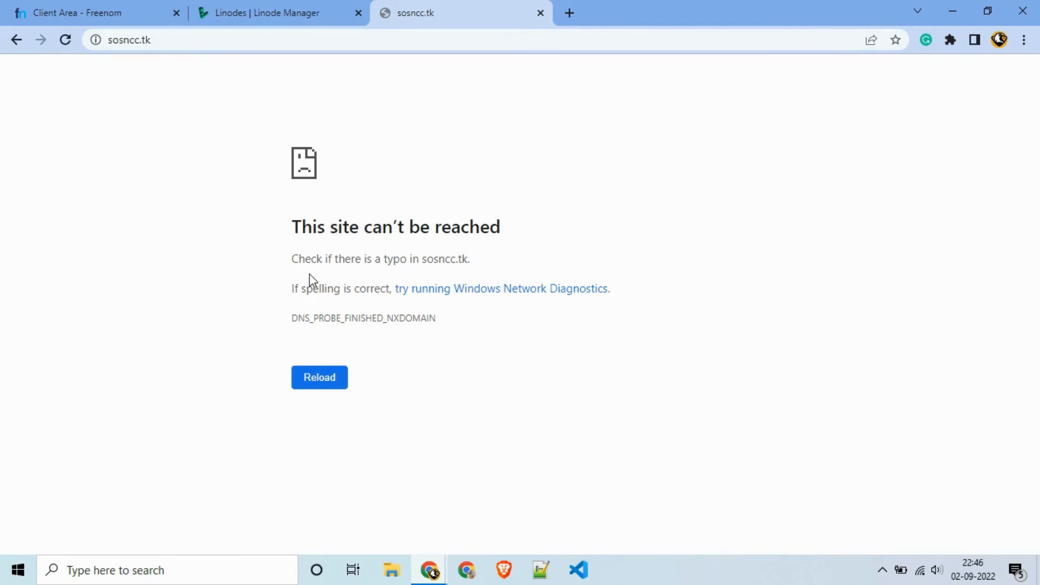
key(F5)
click(255, 12)
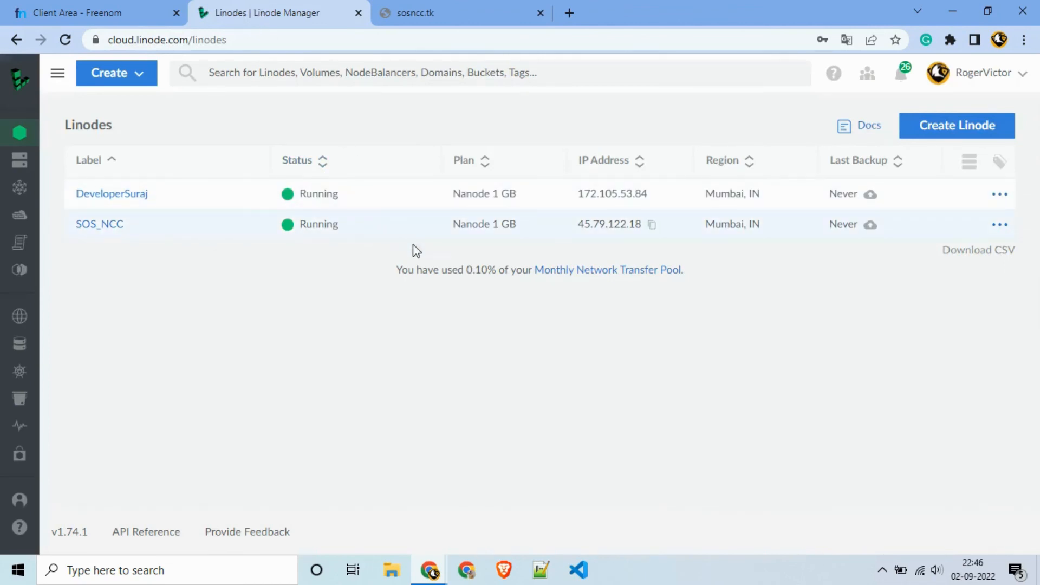